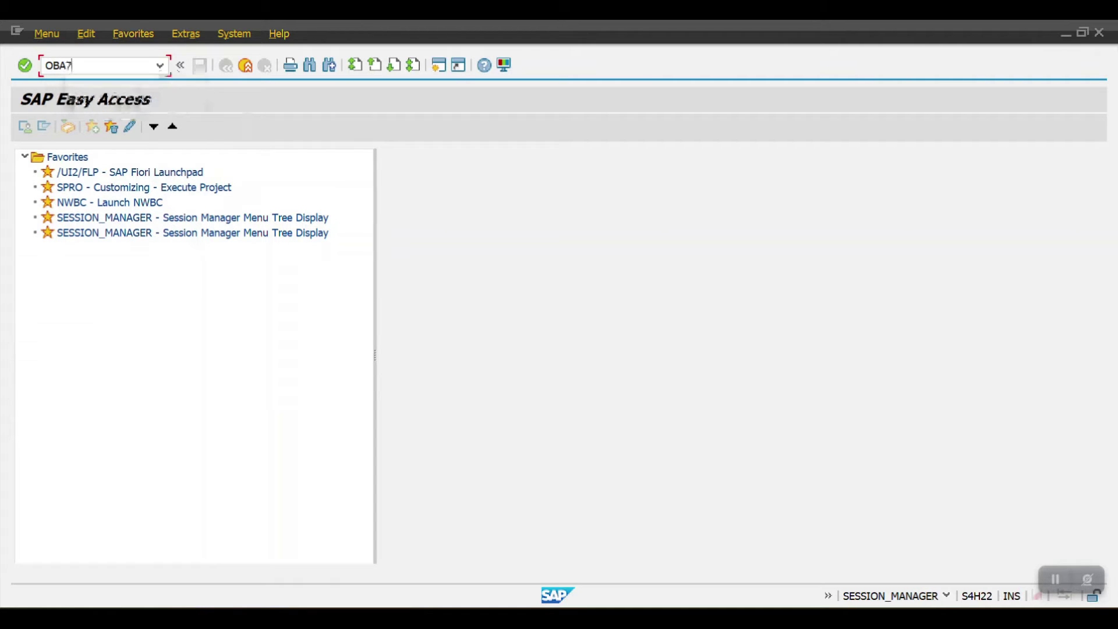
Step: Open the document types in transaction OBA7 and display the details of type SA, G/L Account Document
key(Return)
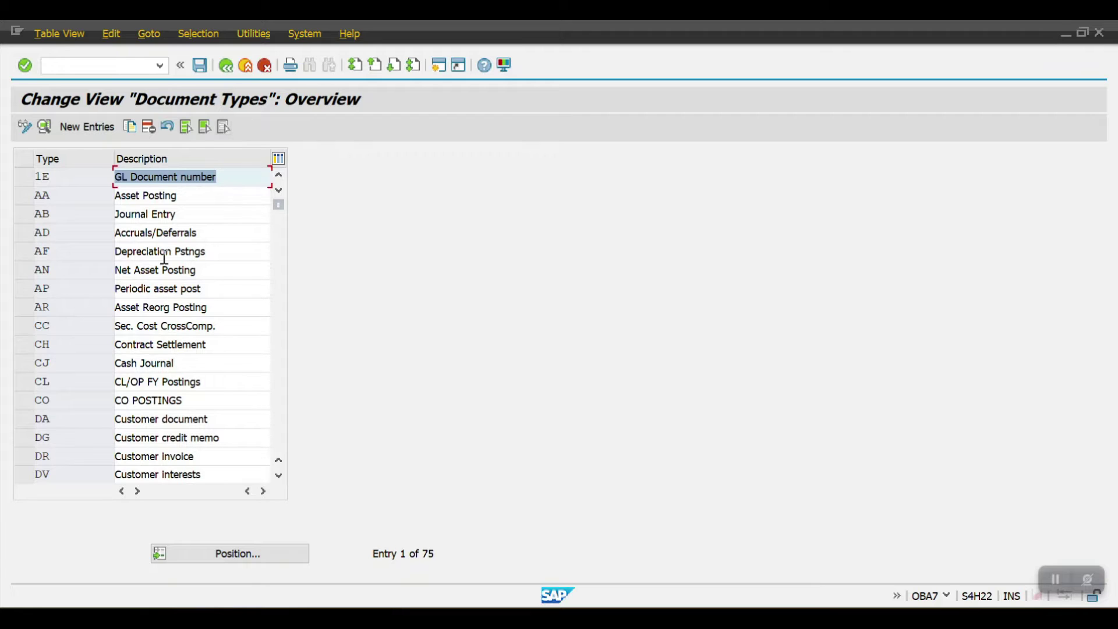
click(225, 553)
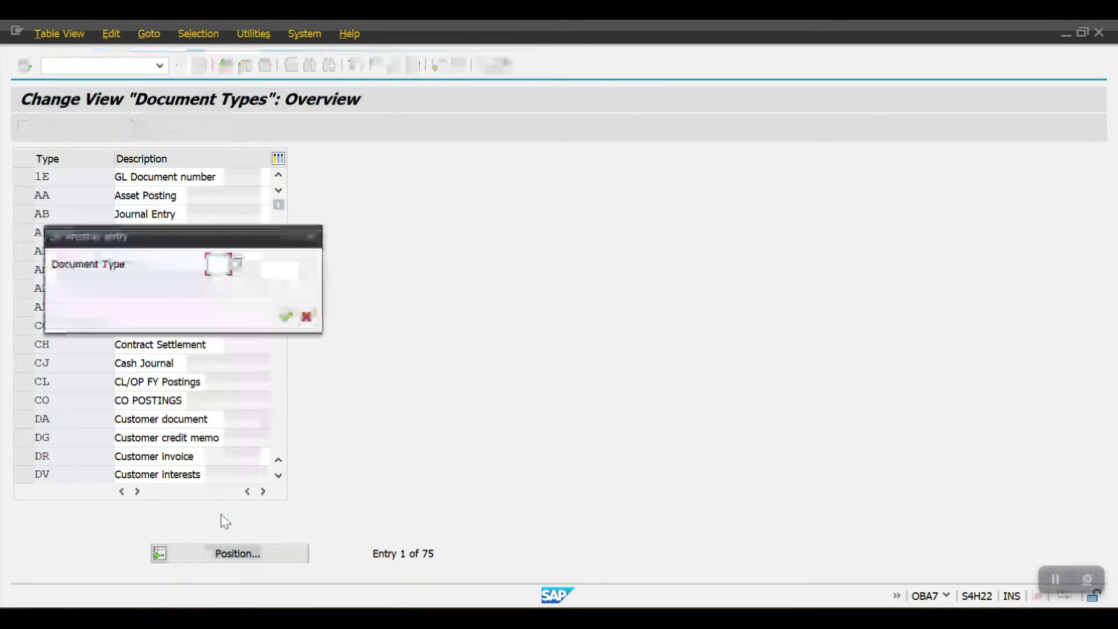
text(SA)
key(Return)
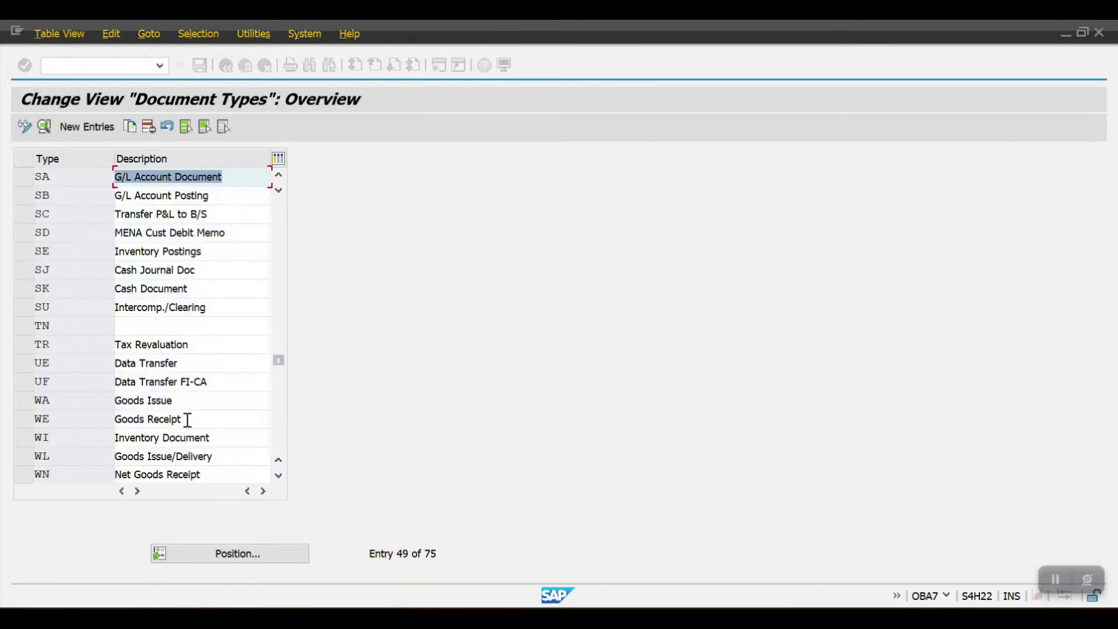
double_click(58, 178)
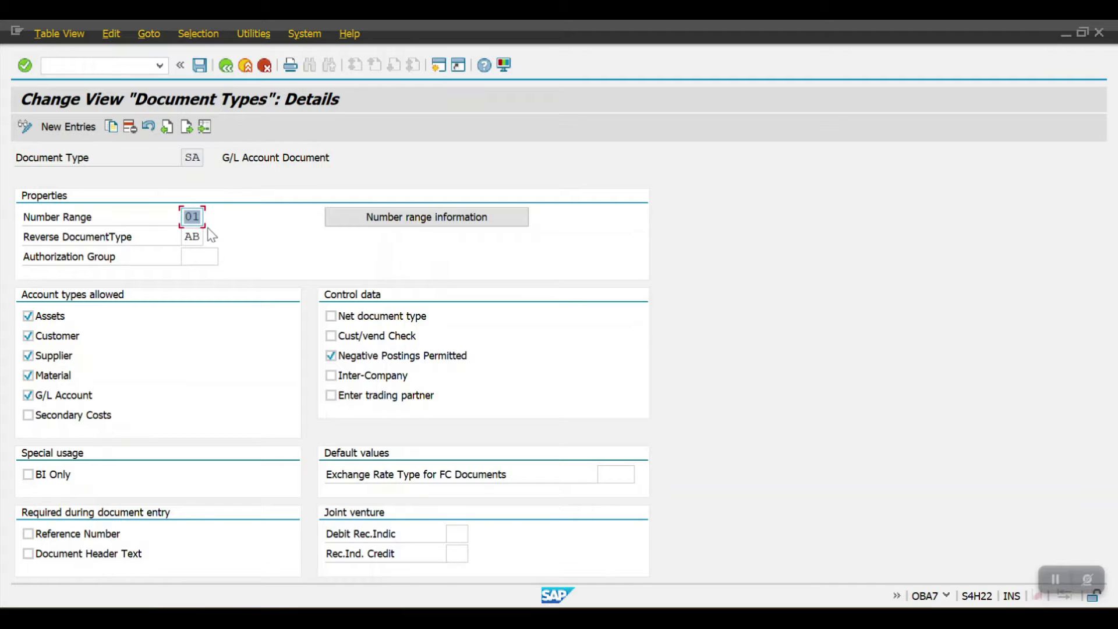
double_click(194, 157)
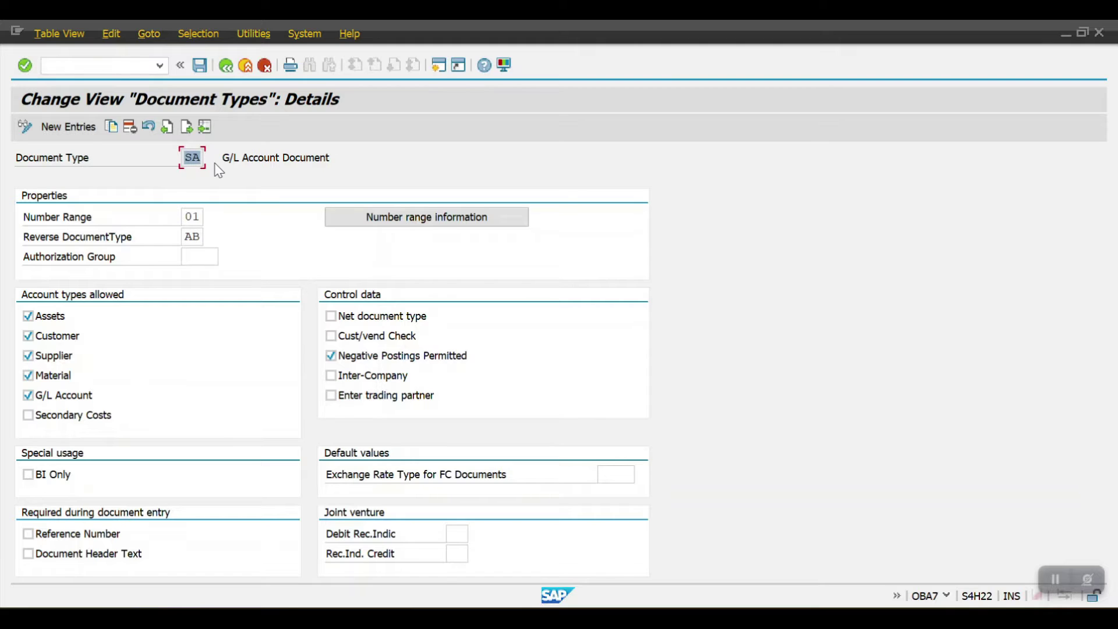
double_click(185, 237)
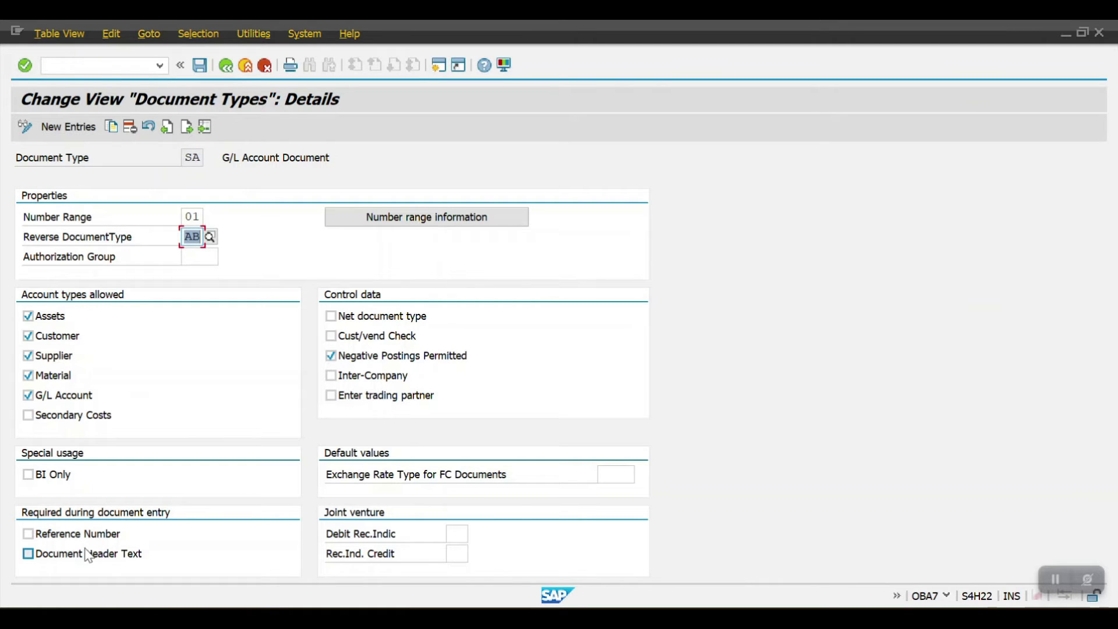
Step: Make Reference Number and Document Header Text required for document type SA, save to the proposed customizing request, and return to the overview
click(42, 536)
click(37, 556)
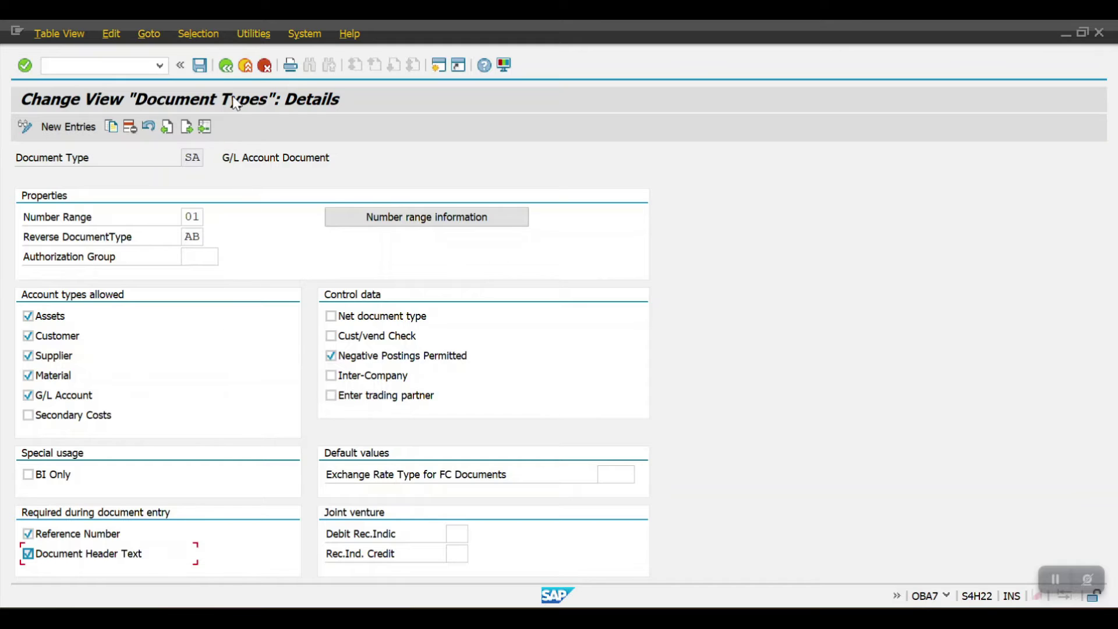
click(203, 69)
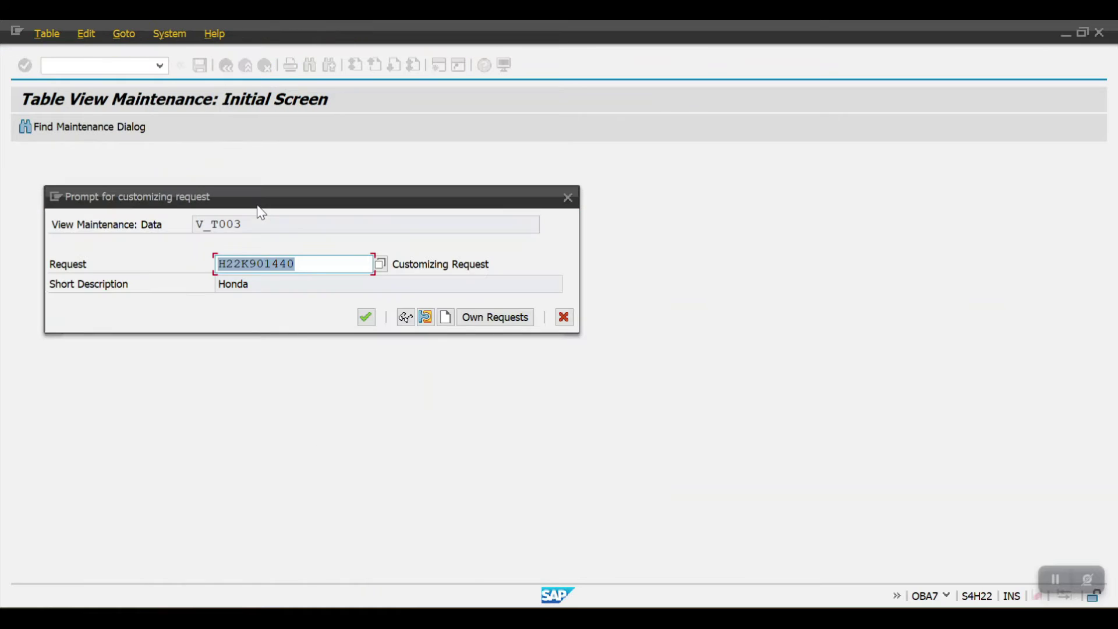
click(365, 317)
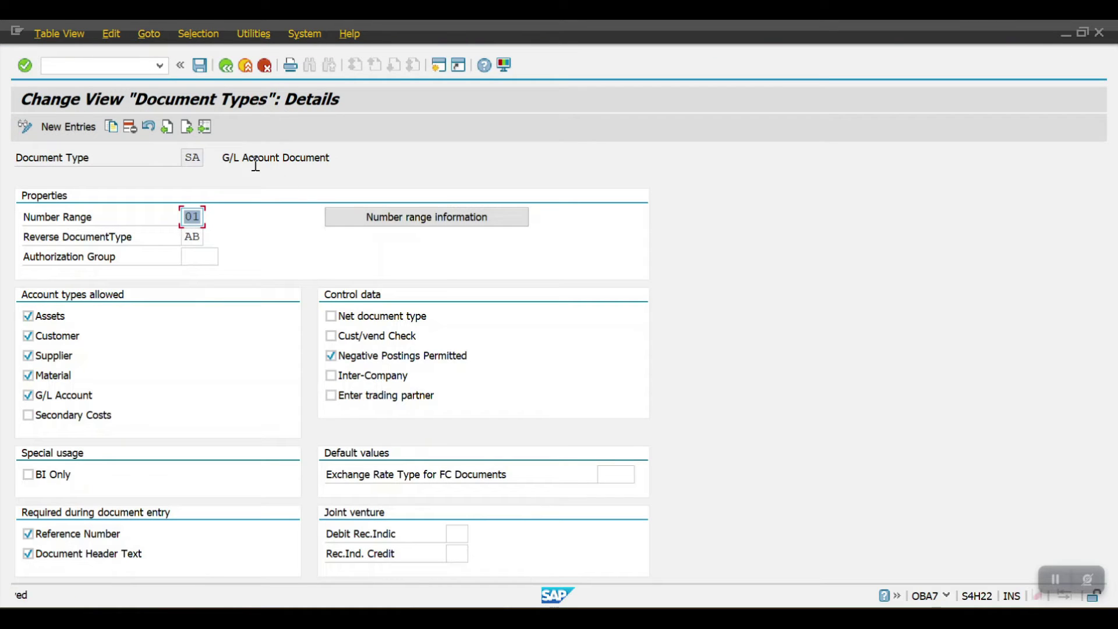
click(226, 66)
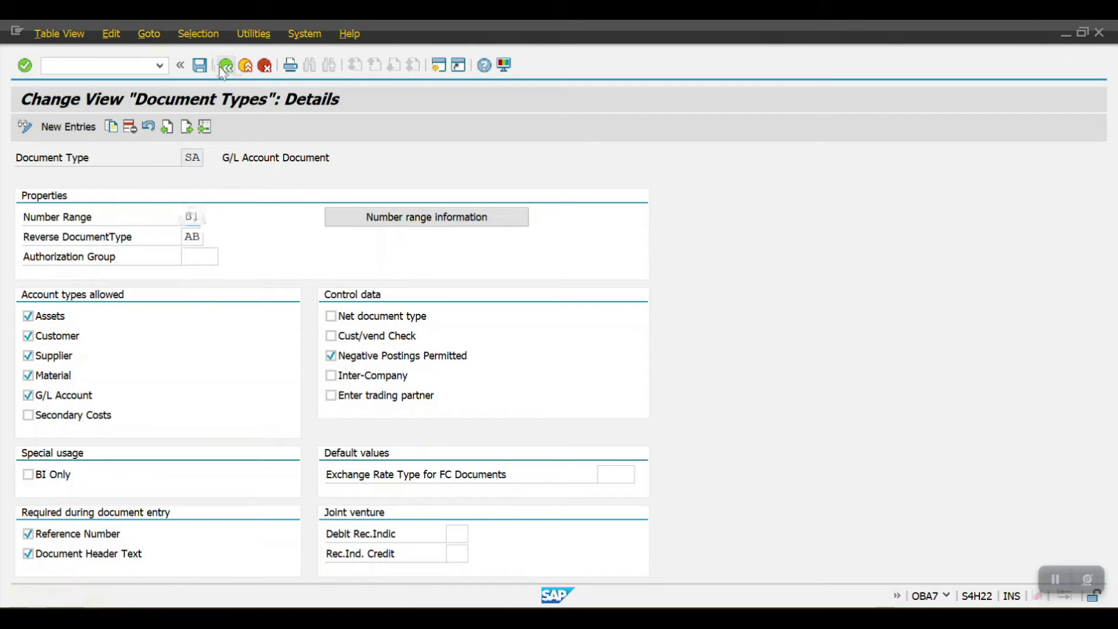
Step: Draft a new document type allowing G/L Account, with Inter-Company, Enter trading partner, Reference Number and Document Header Text enabled
click(94, 127)
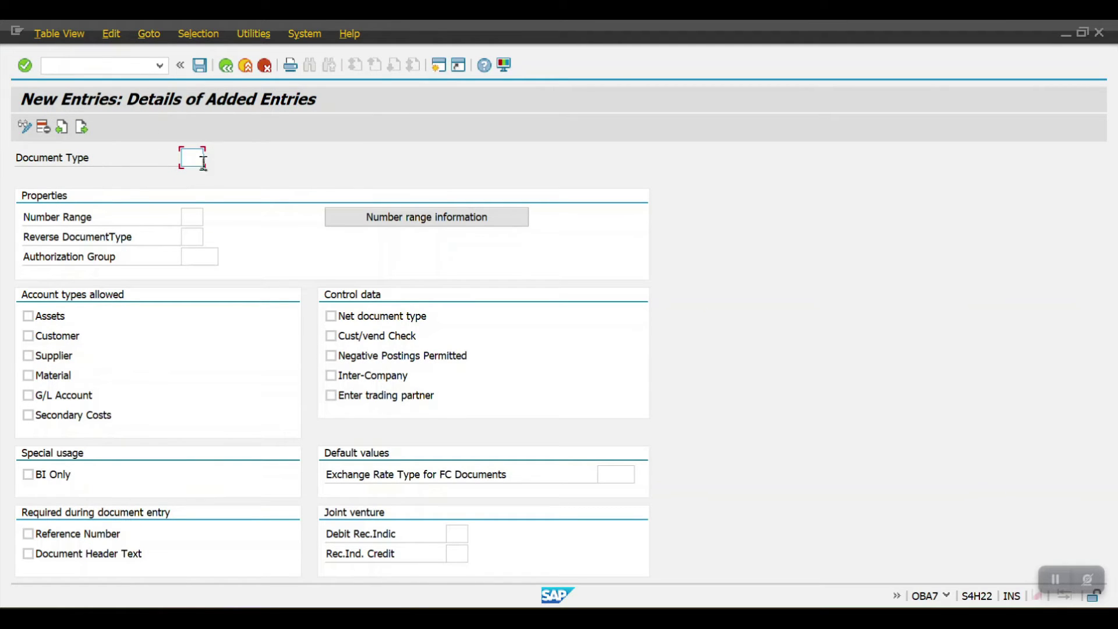
click(195, 220)
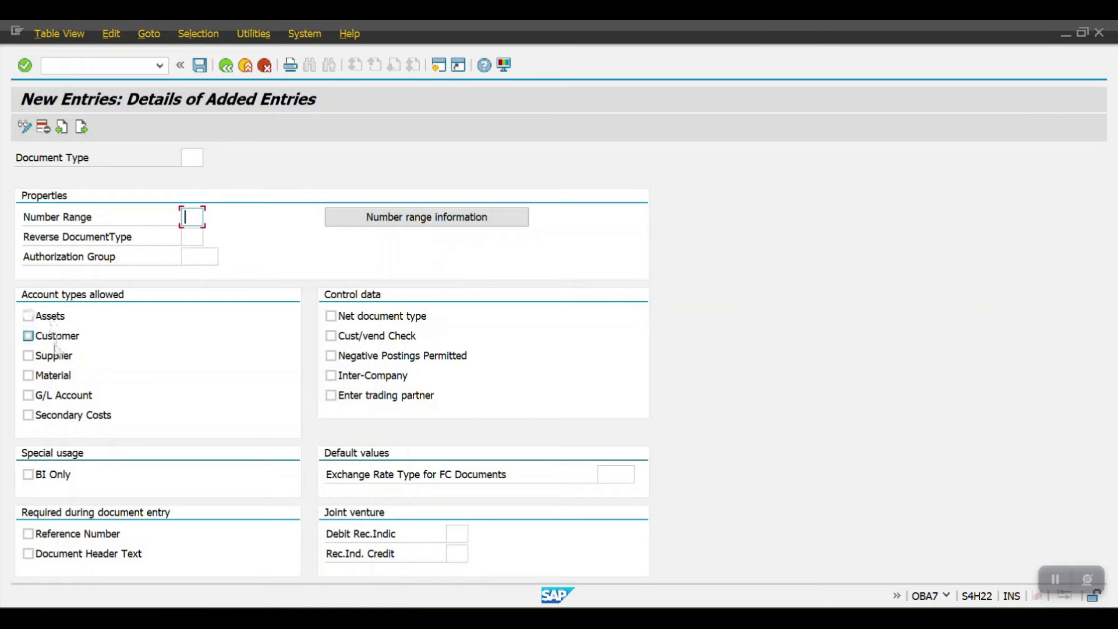
click(57, 396)
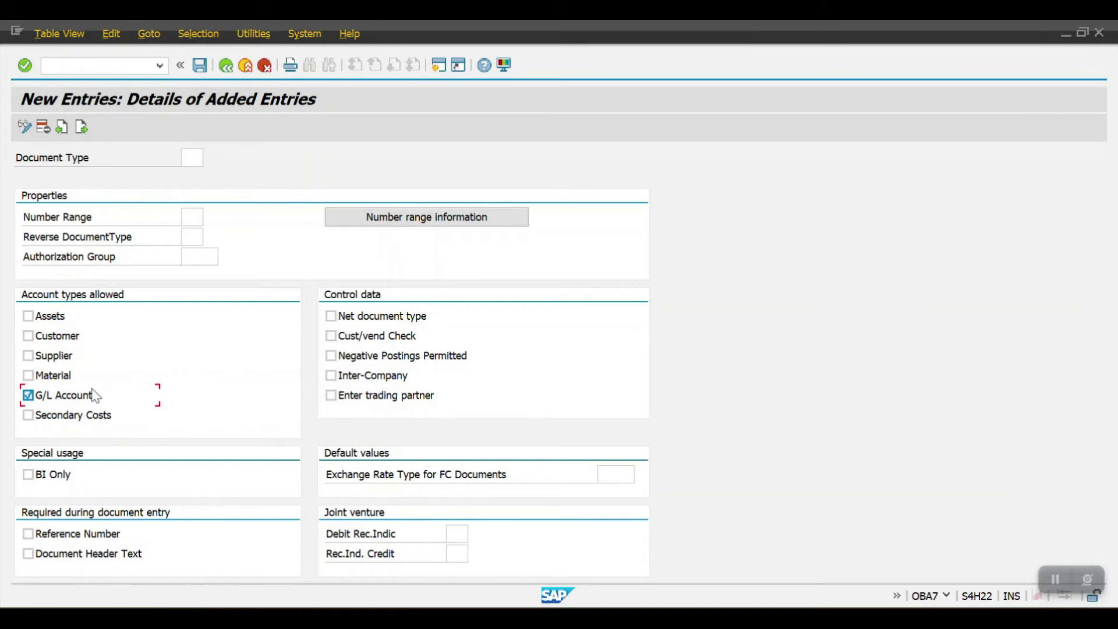
click(371, 377)
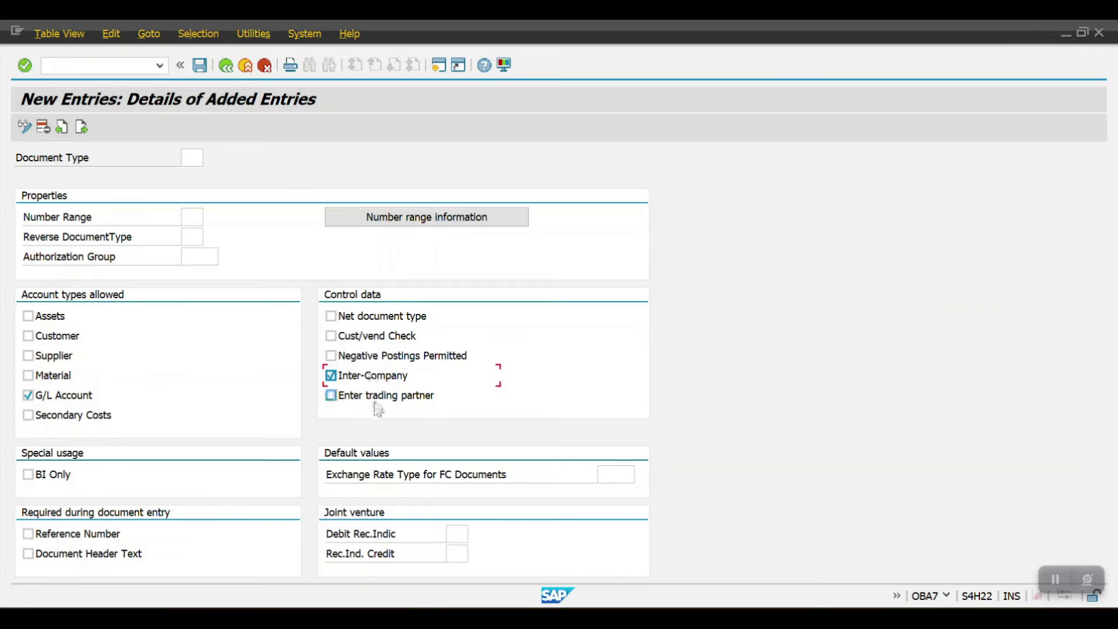
click(376, 396)
click(614, 478)
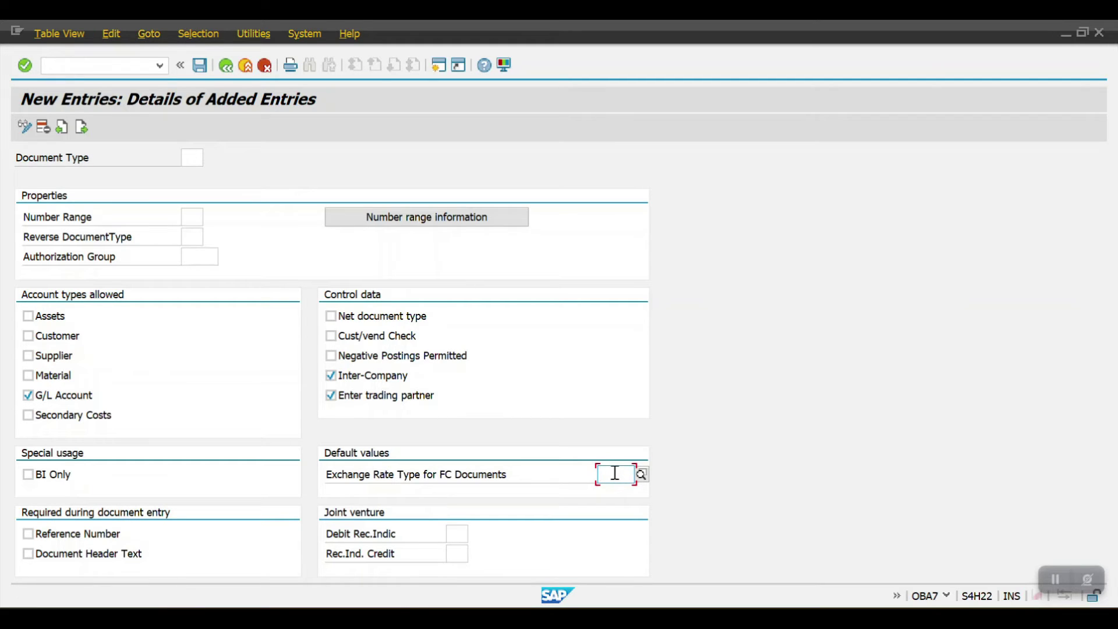
click(77, 537)
click(73, 557)
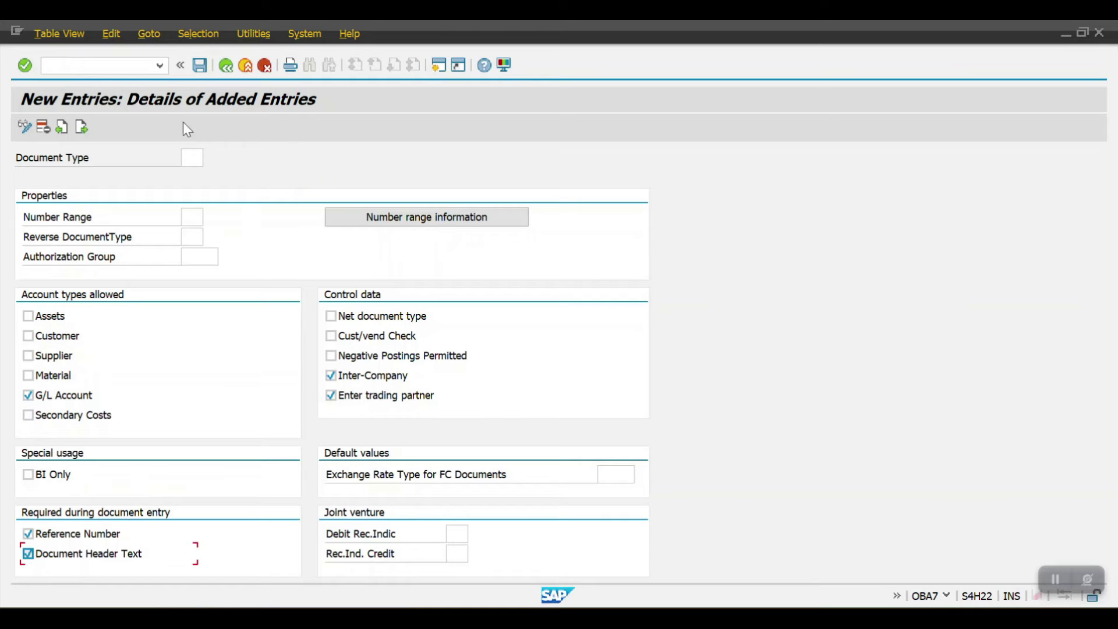
Step: Leave the document type entry and display the document number range intervals of company code 2009 in transaction FBN1
click(104, 63)
text(/)
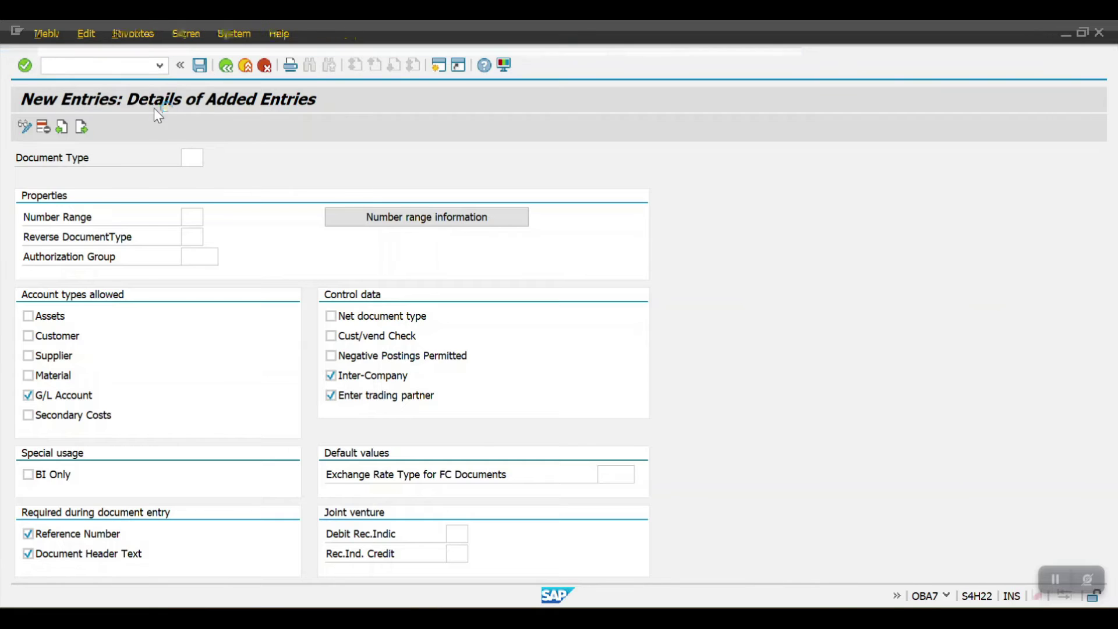
key(shift+F3)
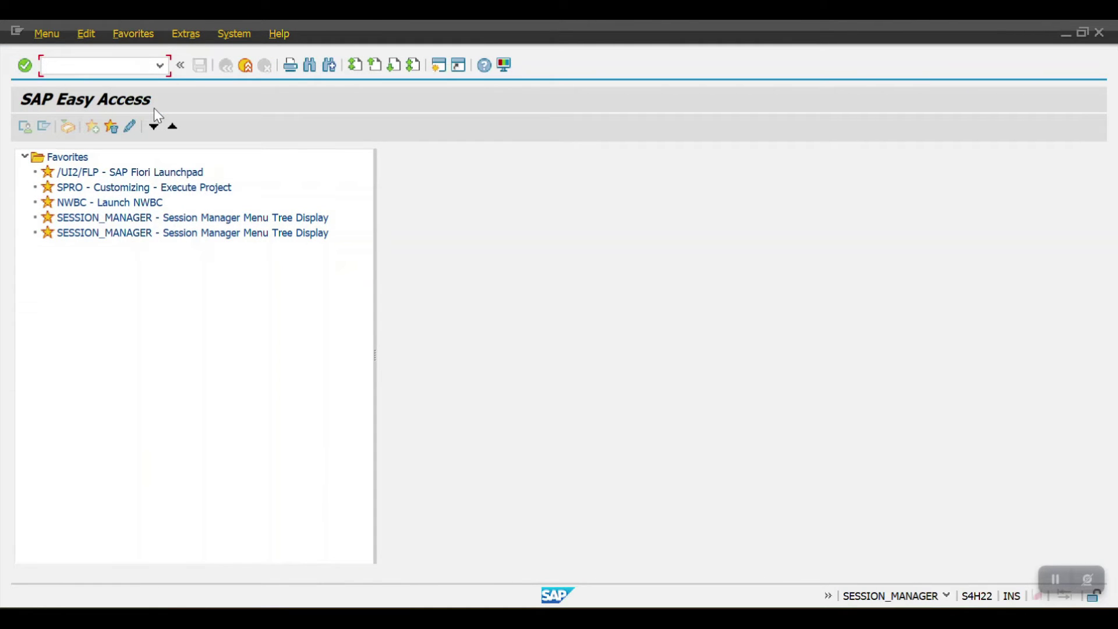
text(FBN1)
key(Return)
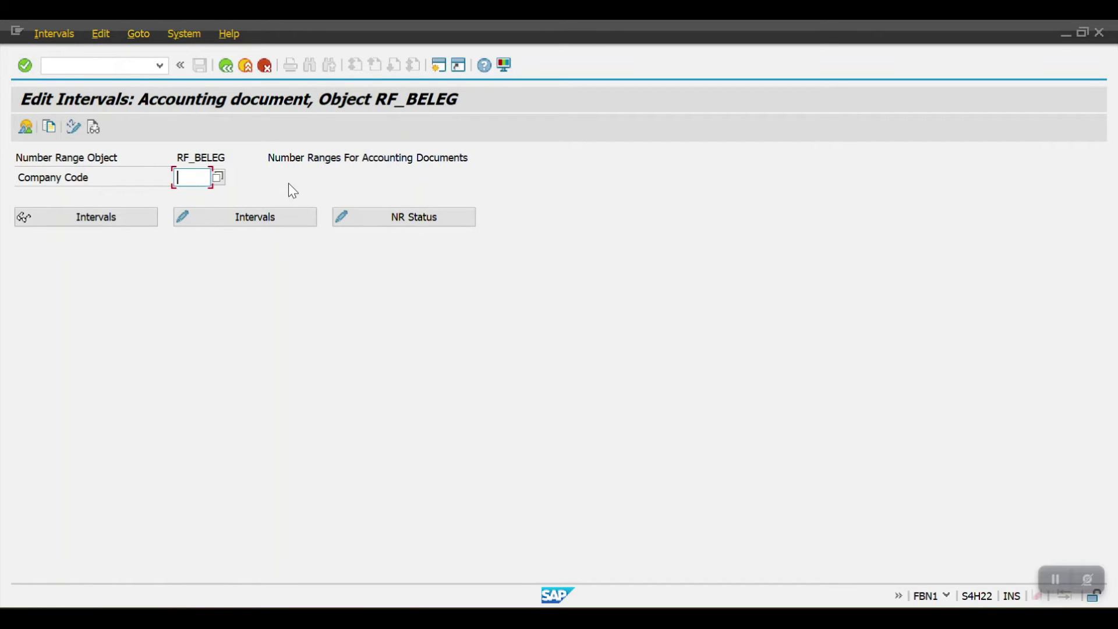
text(2009)
key(Return)
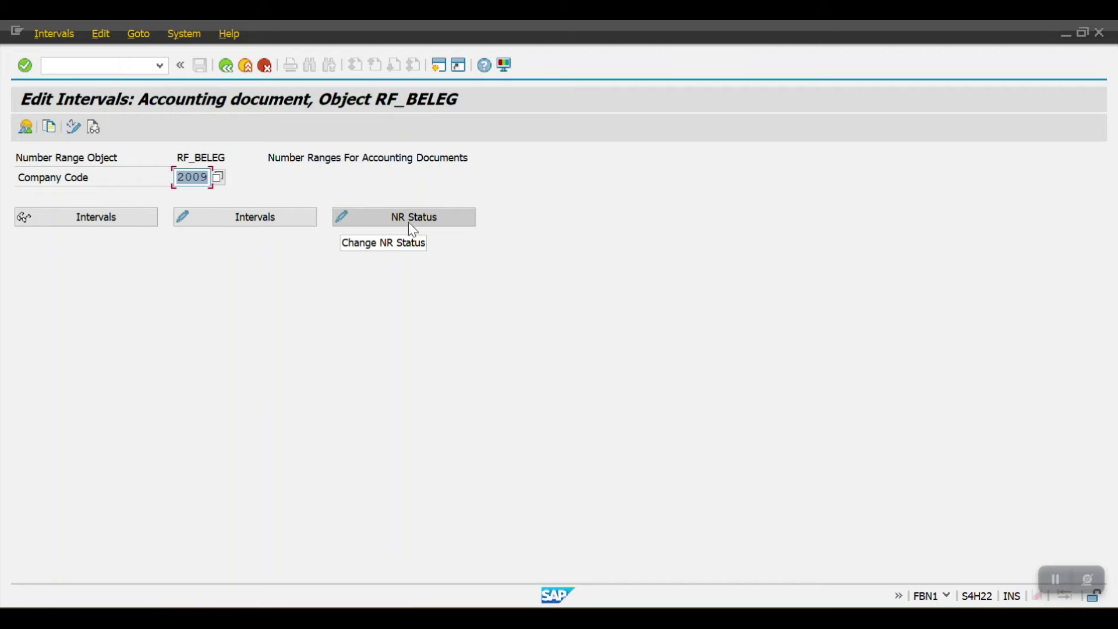
click(78, 222)
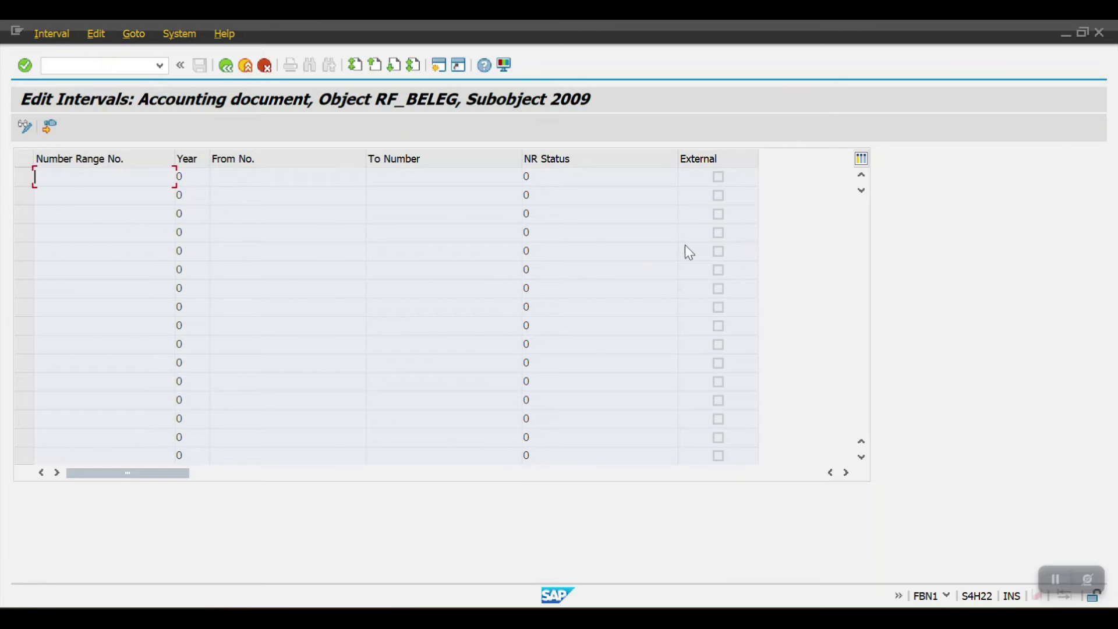
click(223, 67)
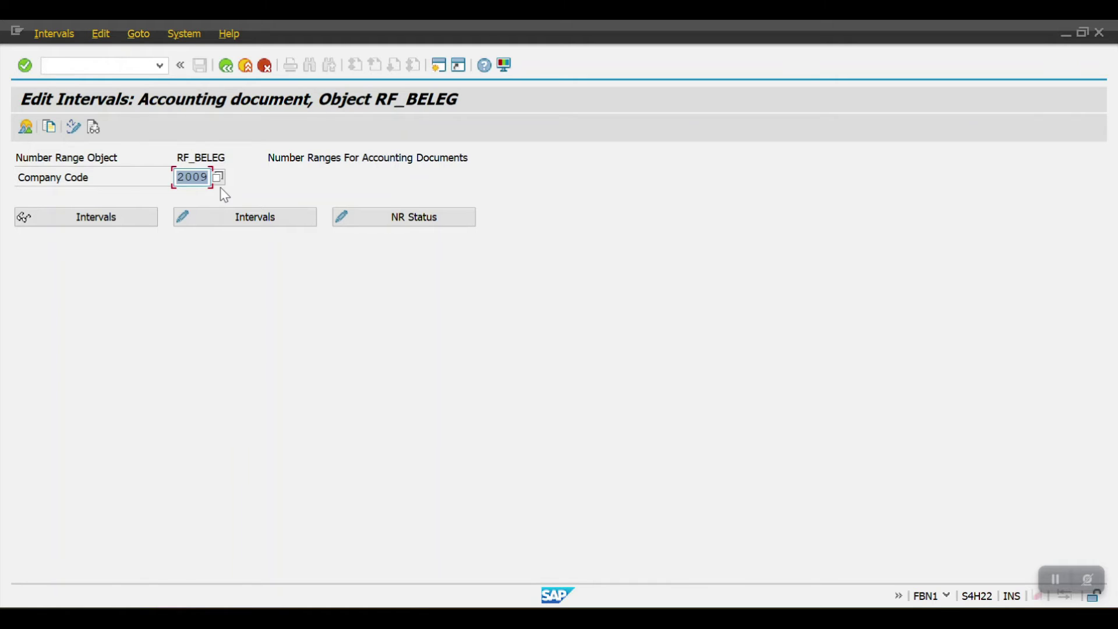
Step: Switch to transaction OBH1 for copying document number ranges and accept the notice about transporting intervals
click(140, 65)
text(/NOBH1)
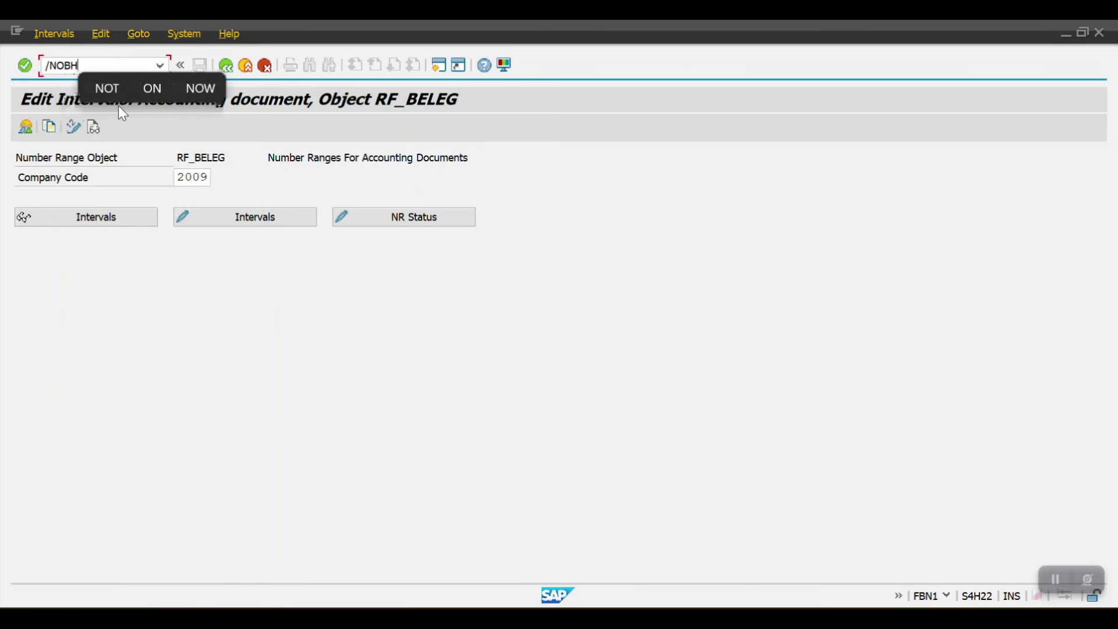
key(Return)
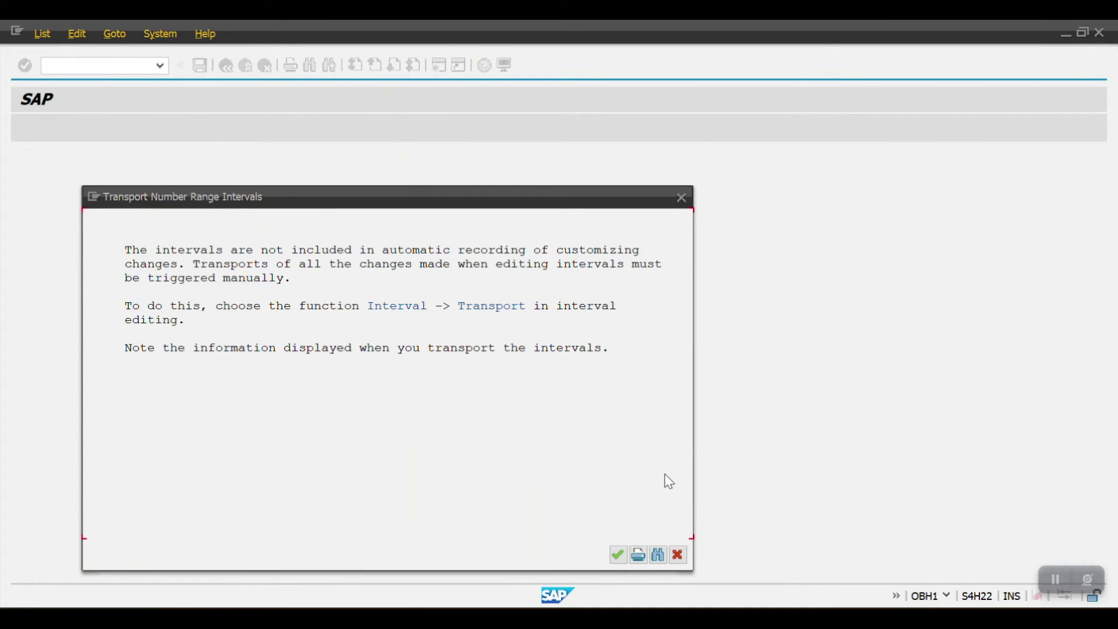
click(619, 554)
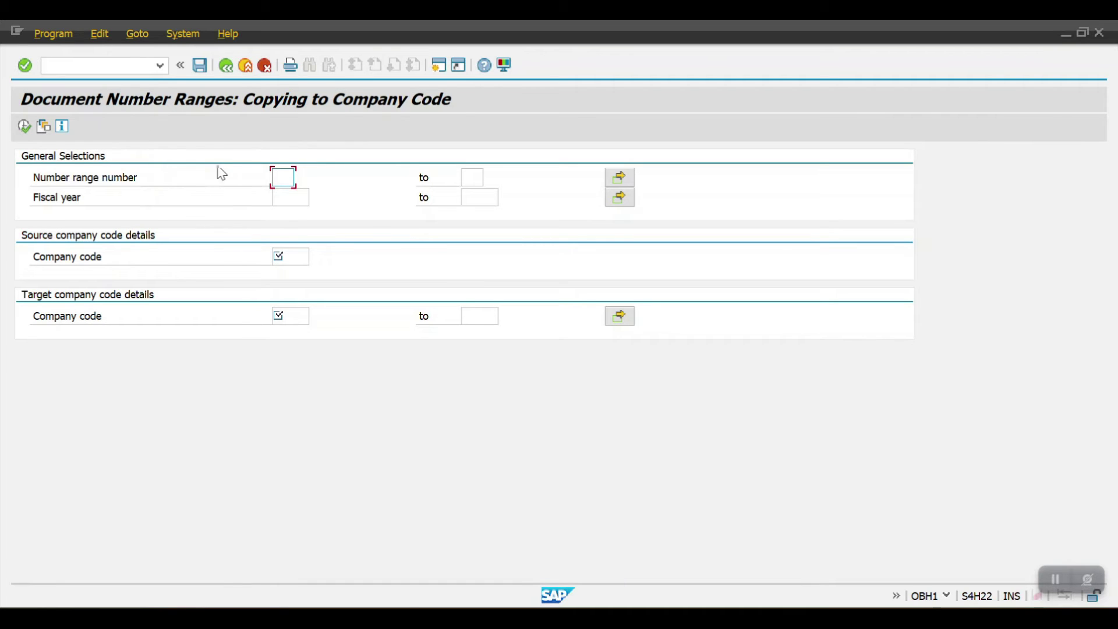
Step: Set the source company code to 2004 and the target company code range to 2009 to 2010
click(293, 256)
click(297, 313)
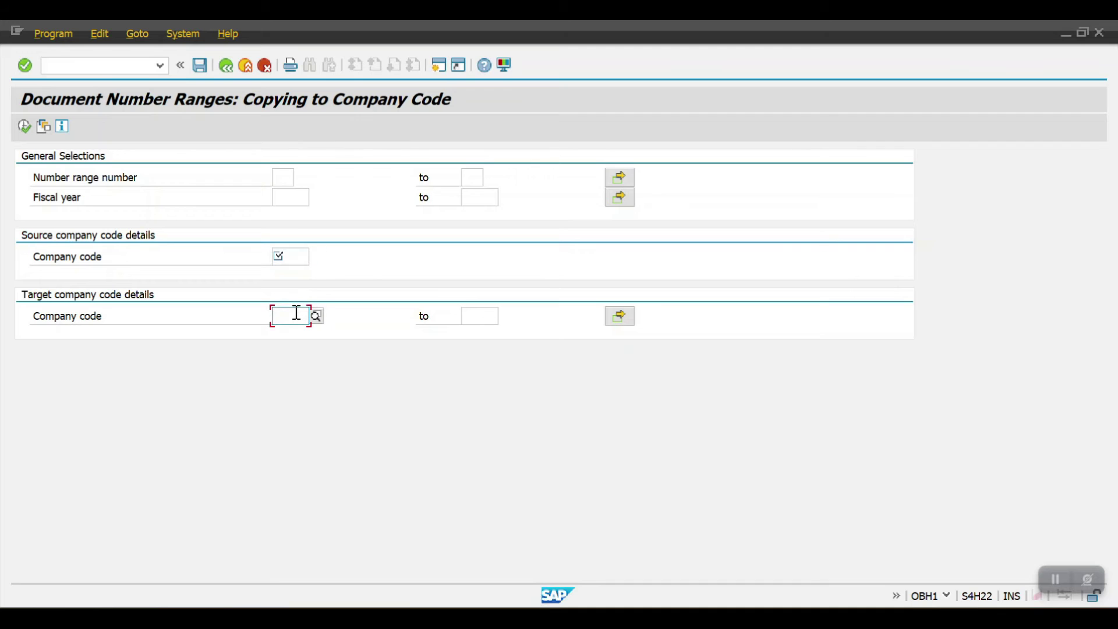
click(291, 258)
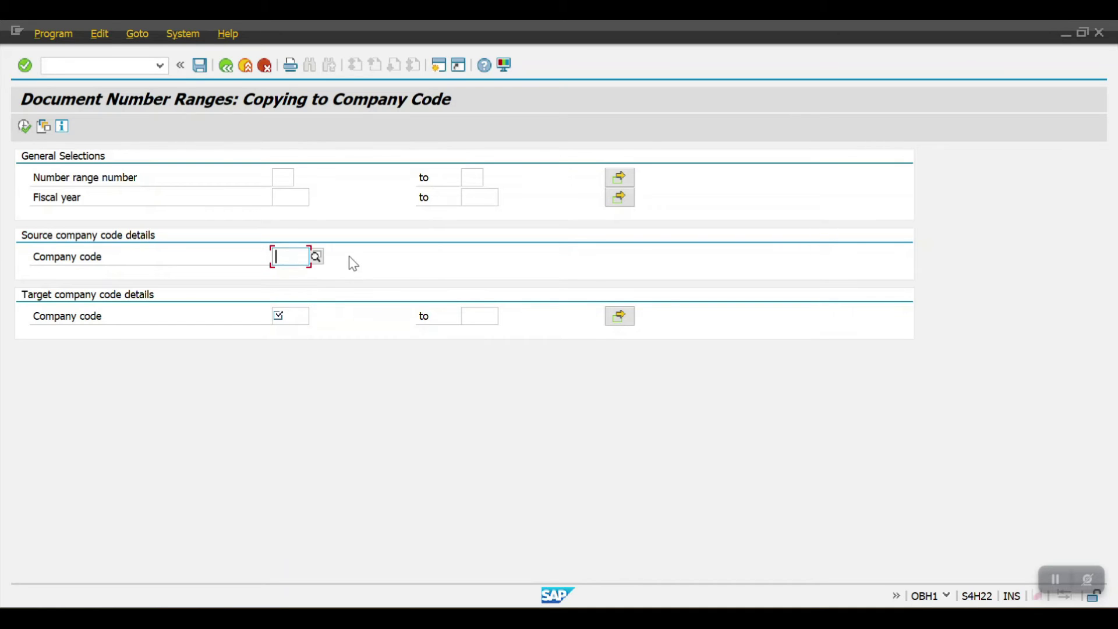
text(2004)
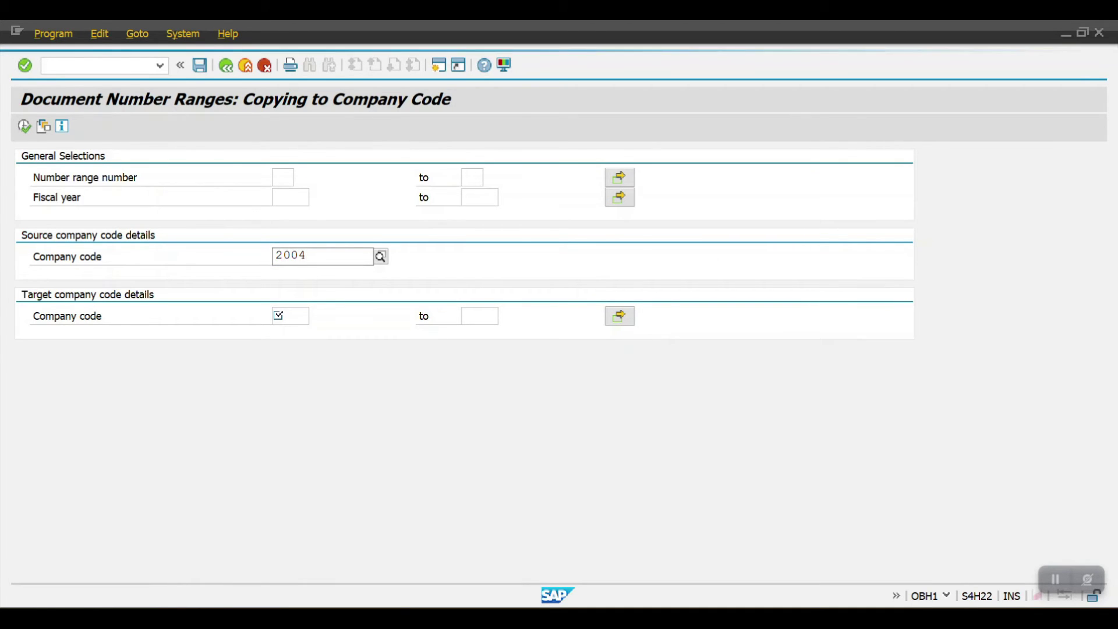
click(299, 294)
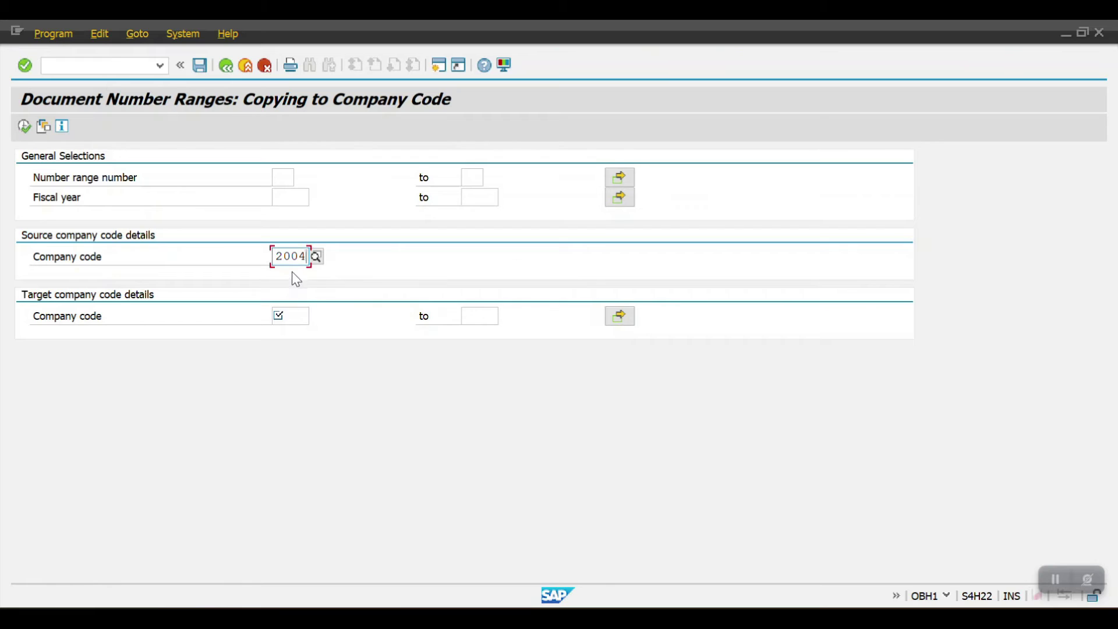
click(287, 316)
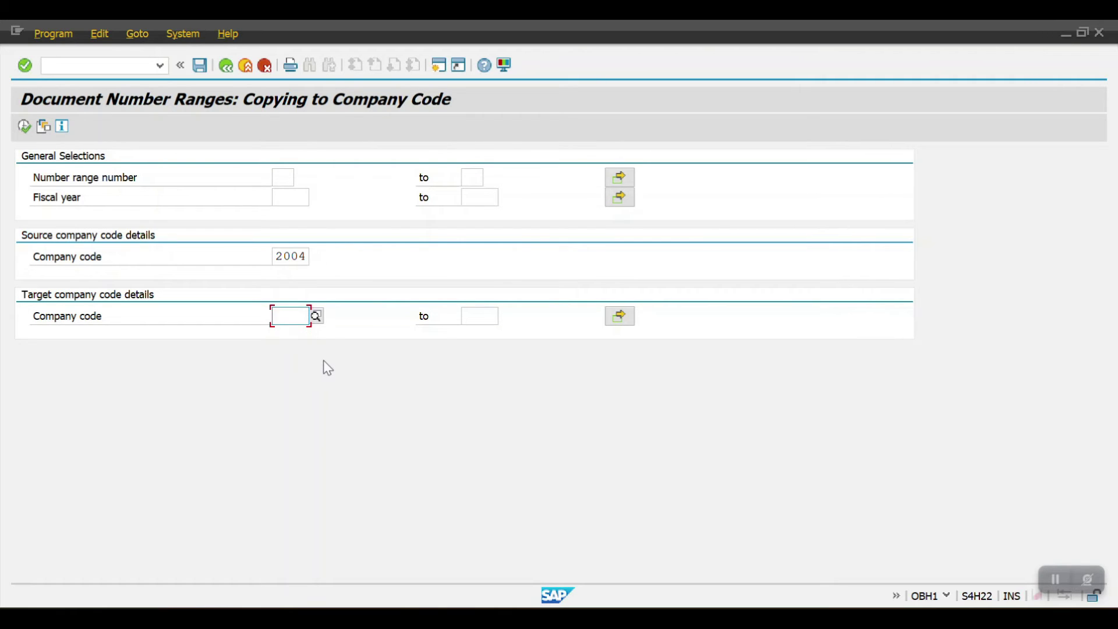
text(2009)
key(Tab)
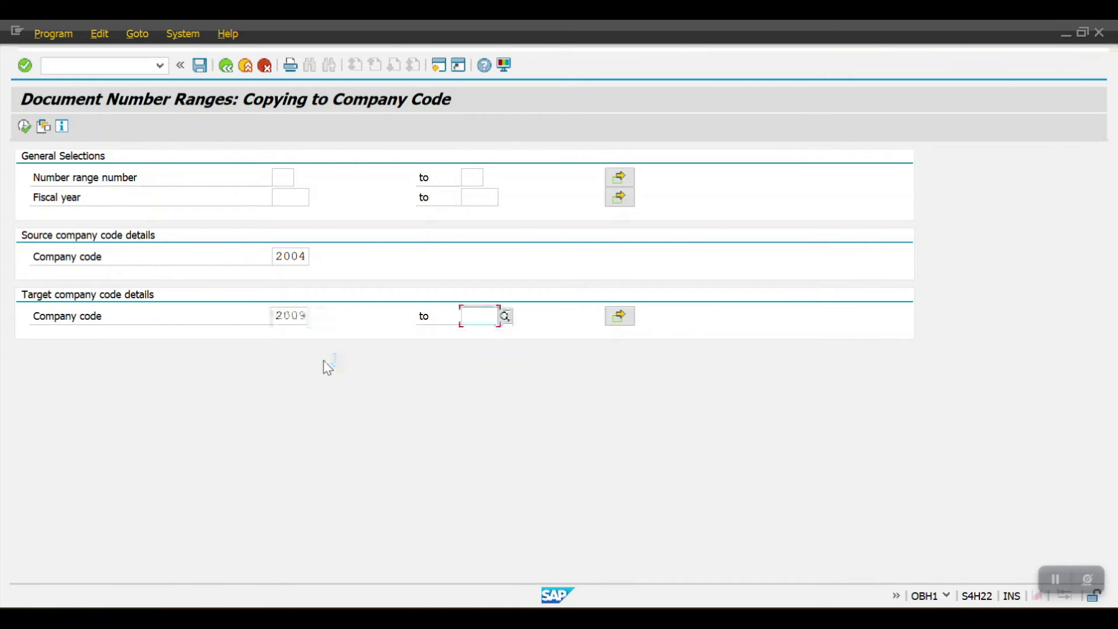
text(2010)
key(F8)
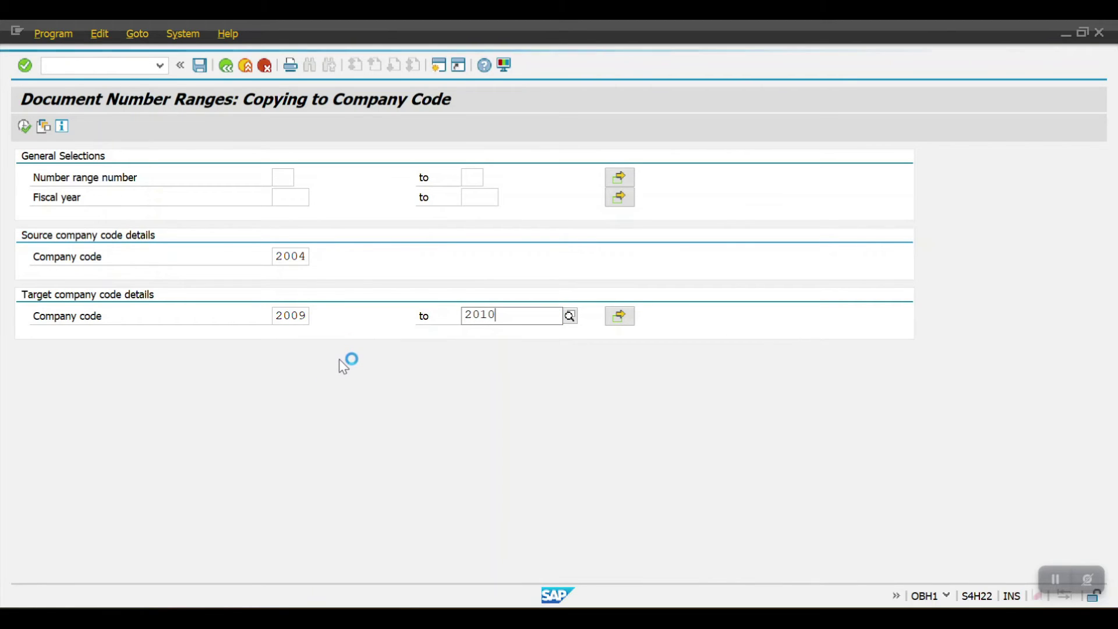
Step: Run the copy of document number ranges from company code 2004 to 2009 through 2010, confirm it, and leave the transaction
click(469, 350)
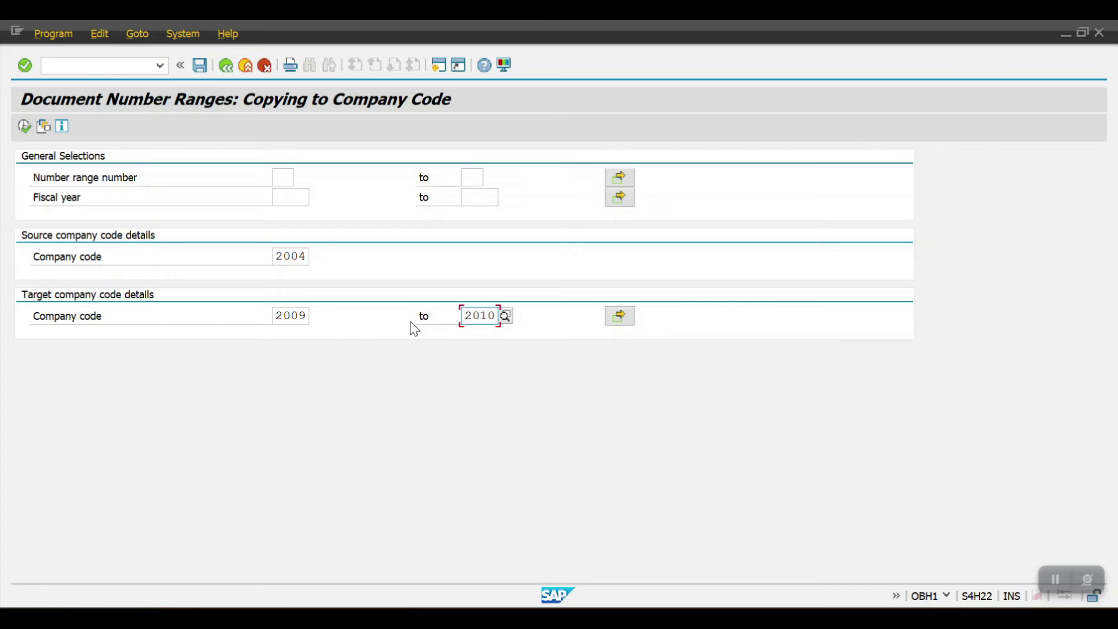
double_click(278, 255)
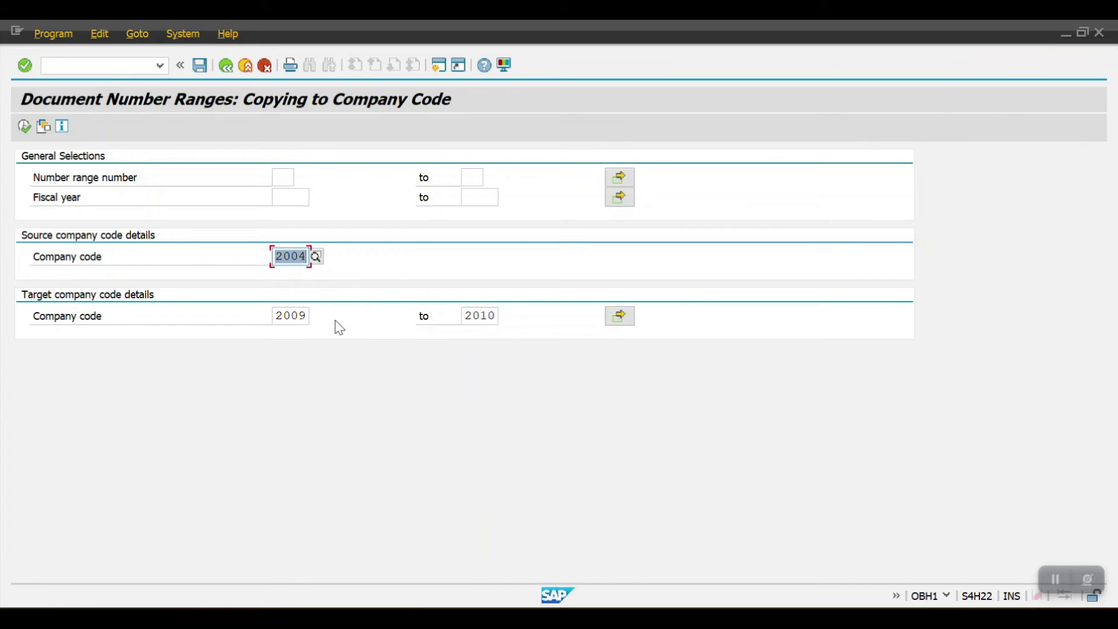
click(24, 126)
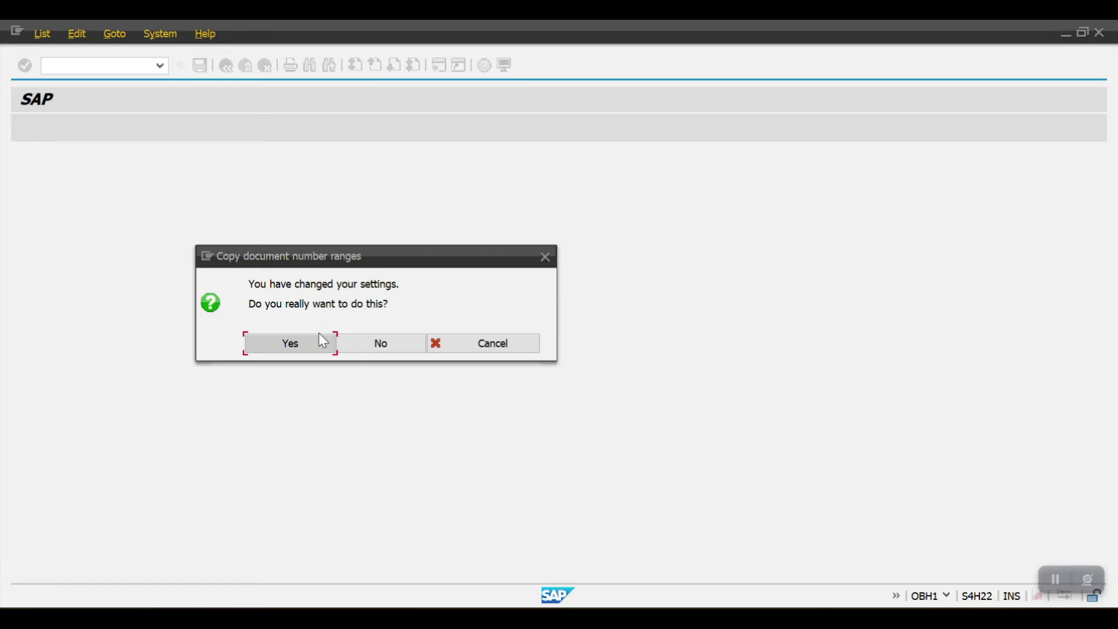
click(289, 342)
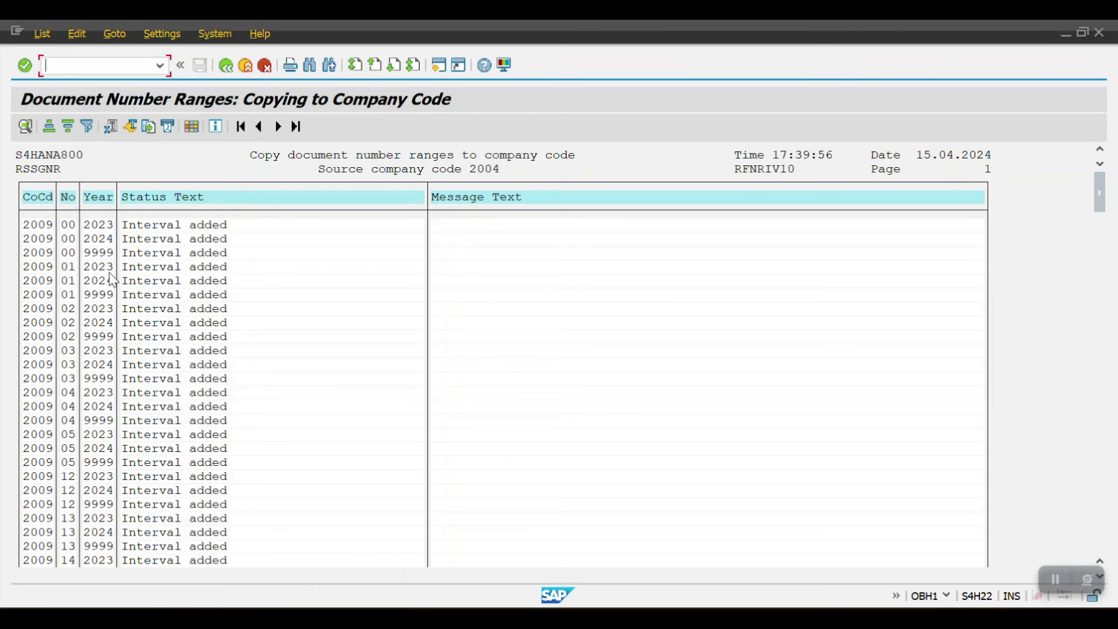
click(227, 66)
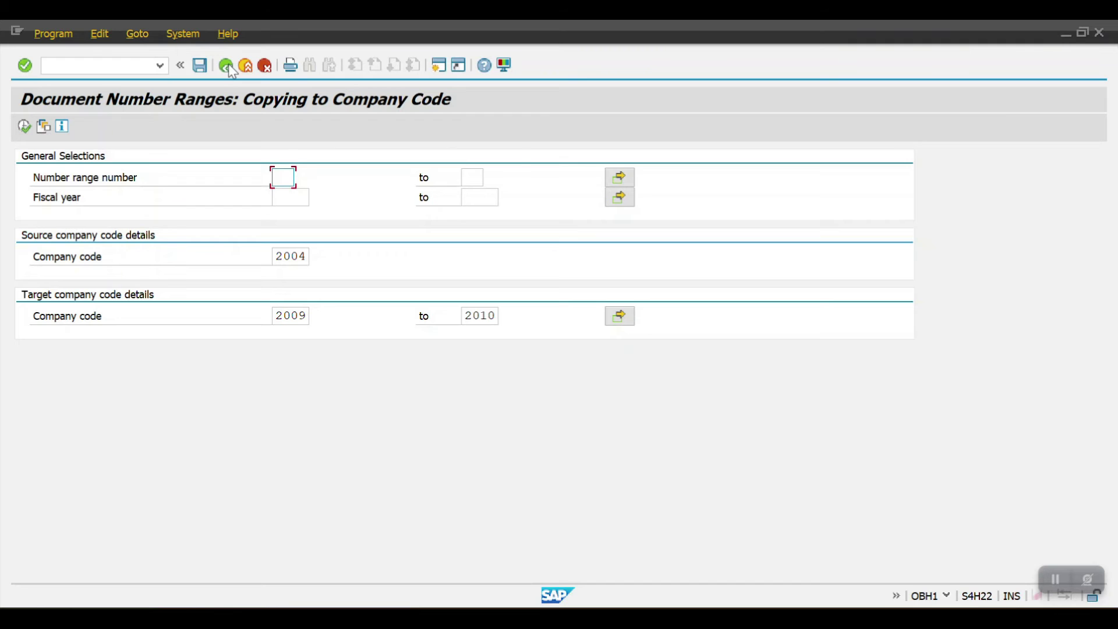
click(229, 64)
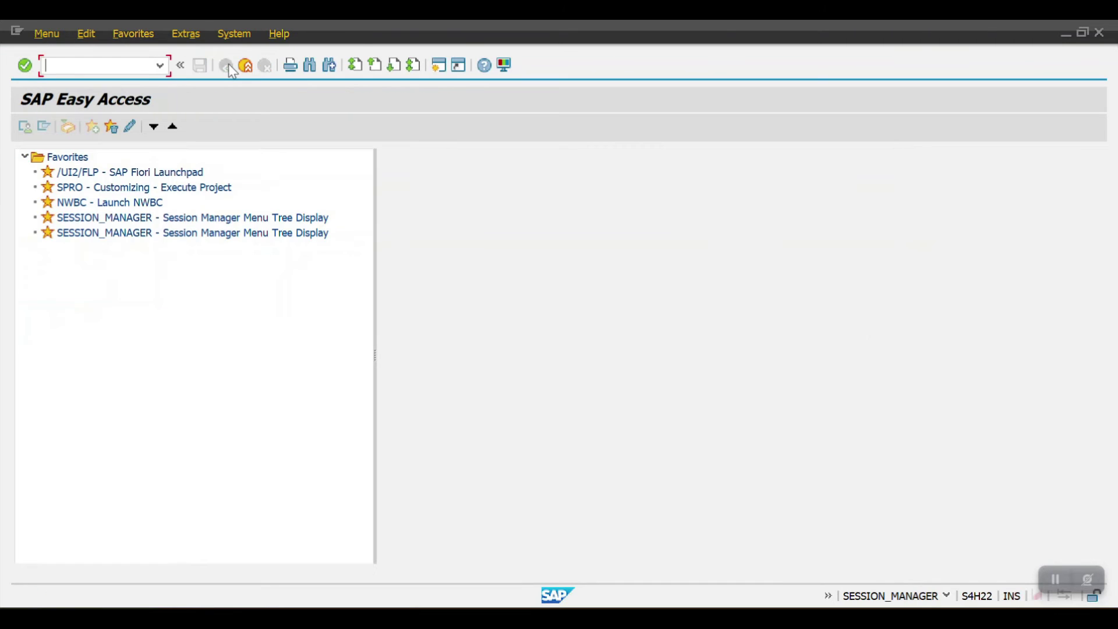
Step: Display the document number range intervals of company code 2009 in transaction FBN1 and return to the initial screen
text(FBN1)
key(Return)
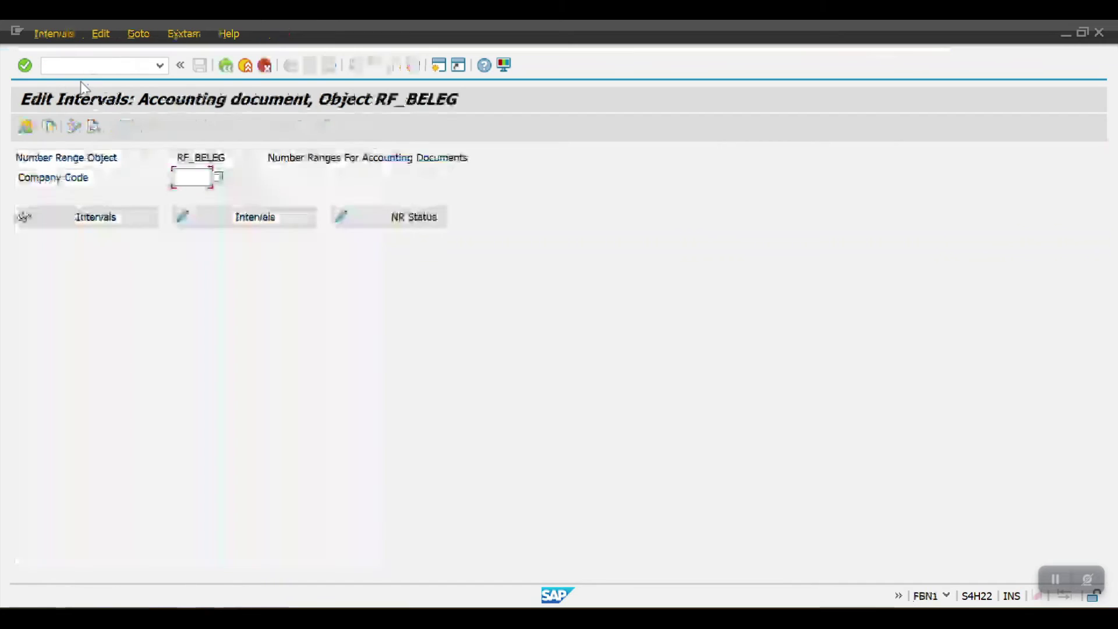
text(2009)
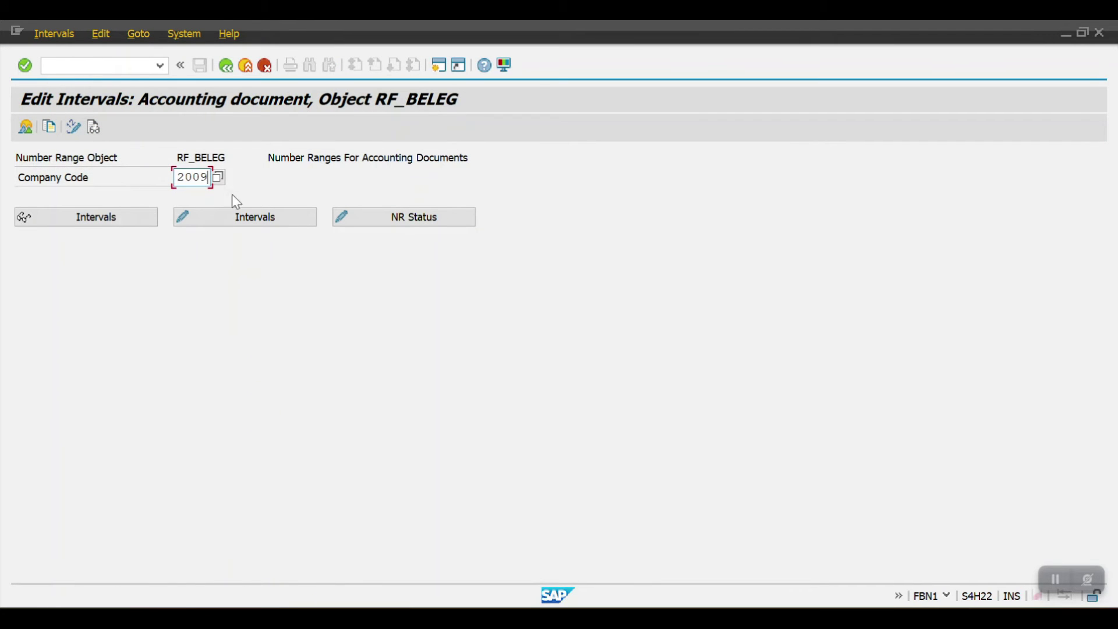
click(90, 222)
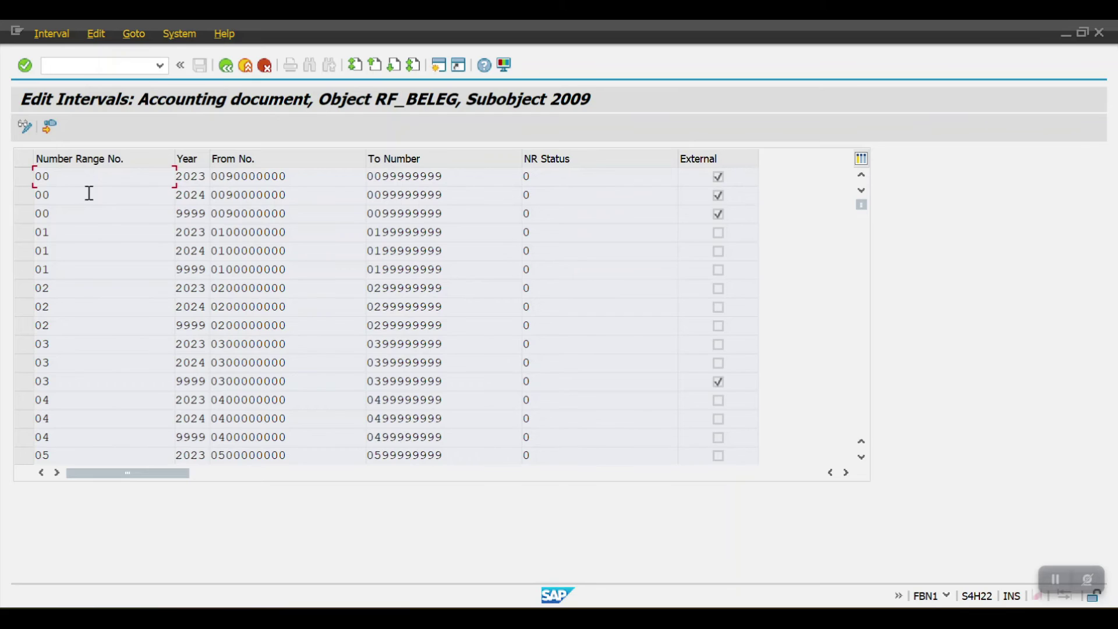
click(226, 65)
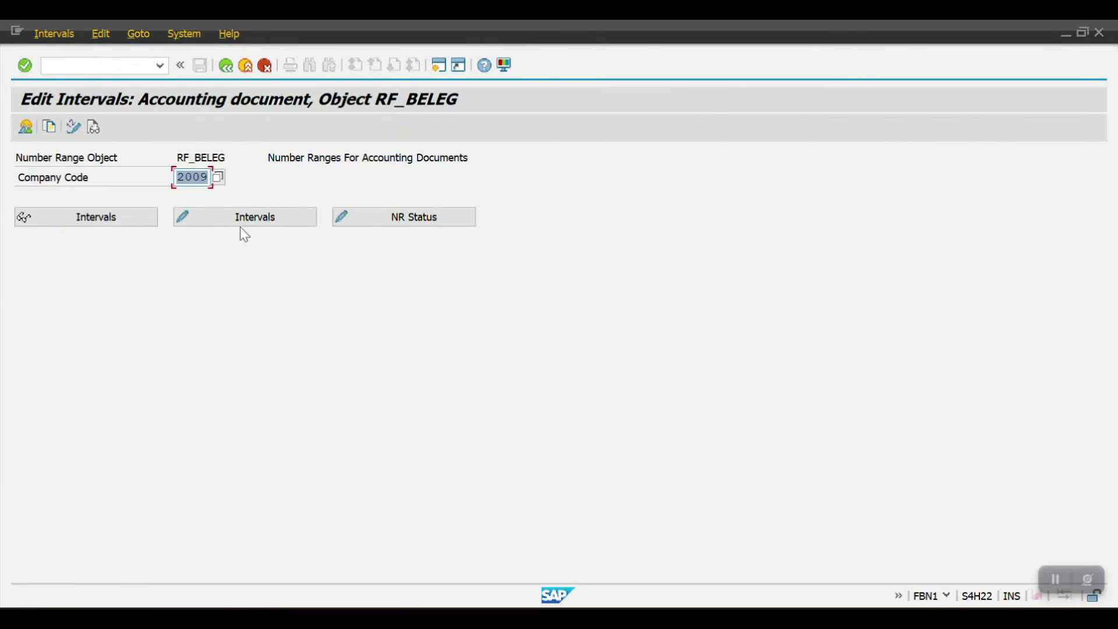
Step: Open company code 2009's intervals in change mode and examine number range 01 for years 2023, 2024 and 9999
click(212, 219)
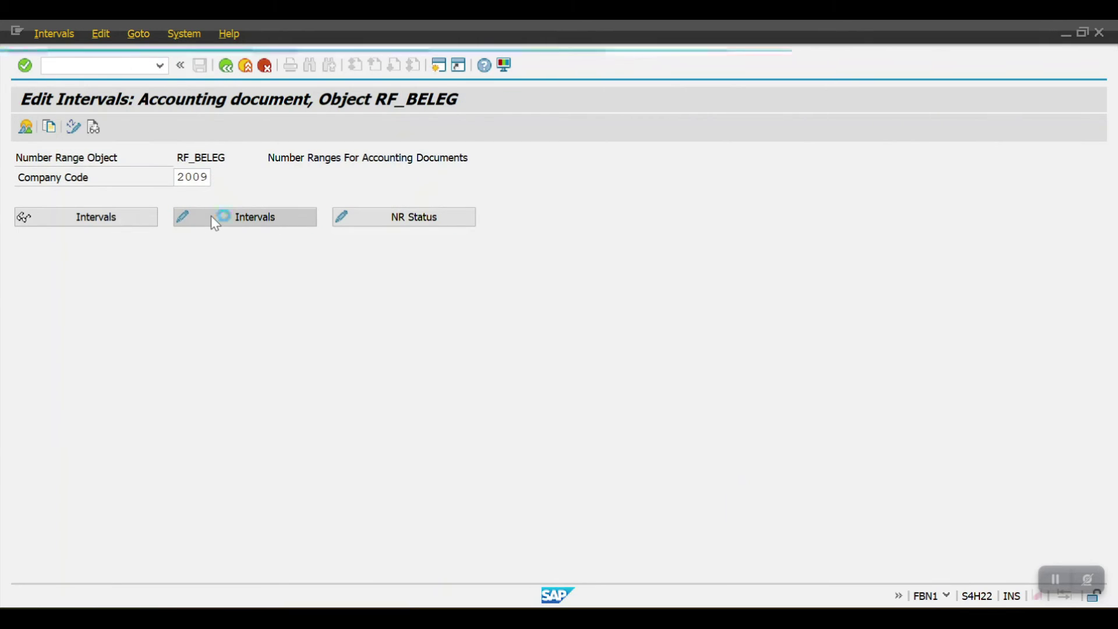
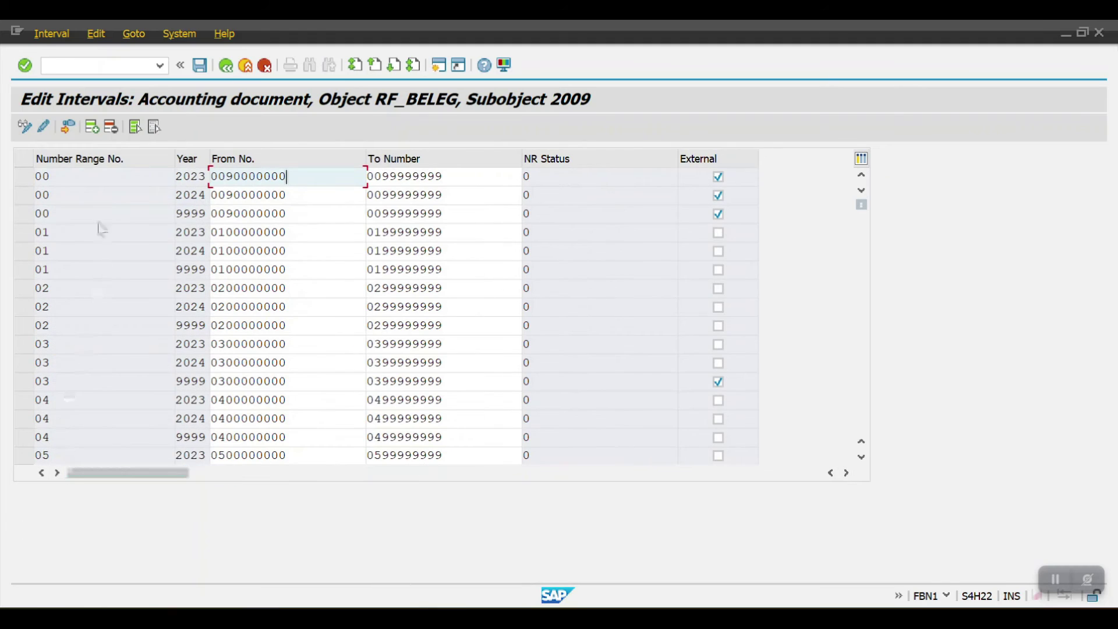
click(24, 232)
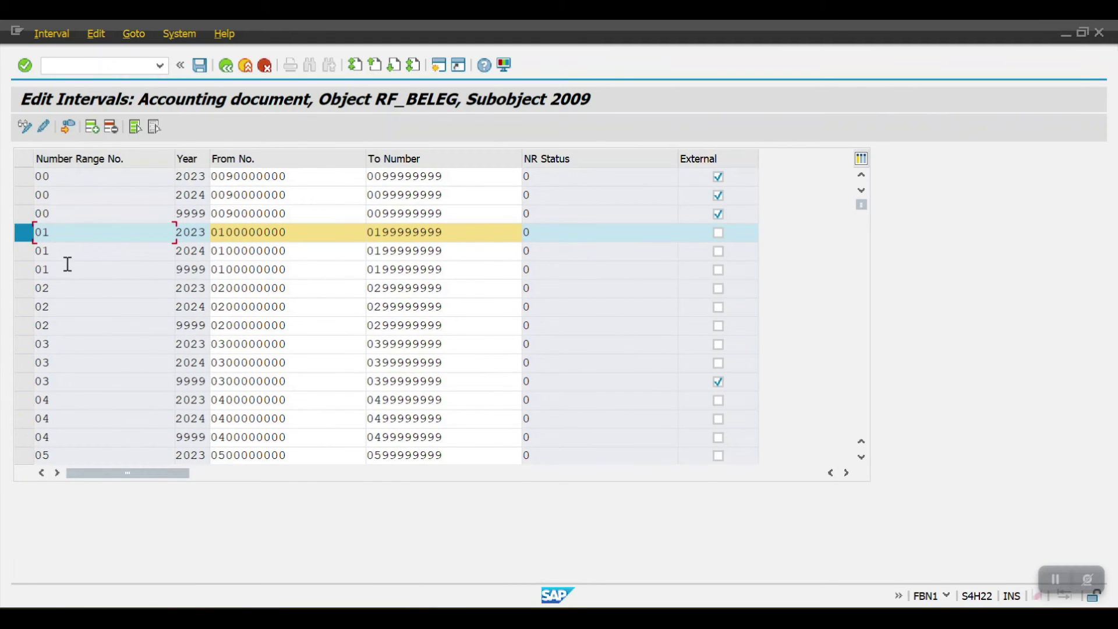
click(24, 251)
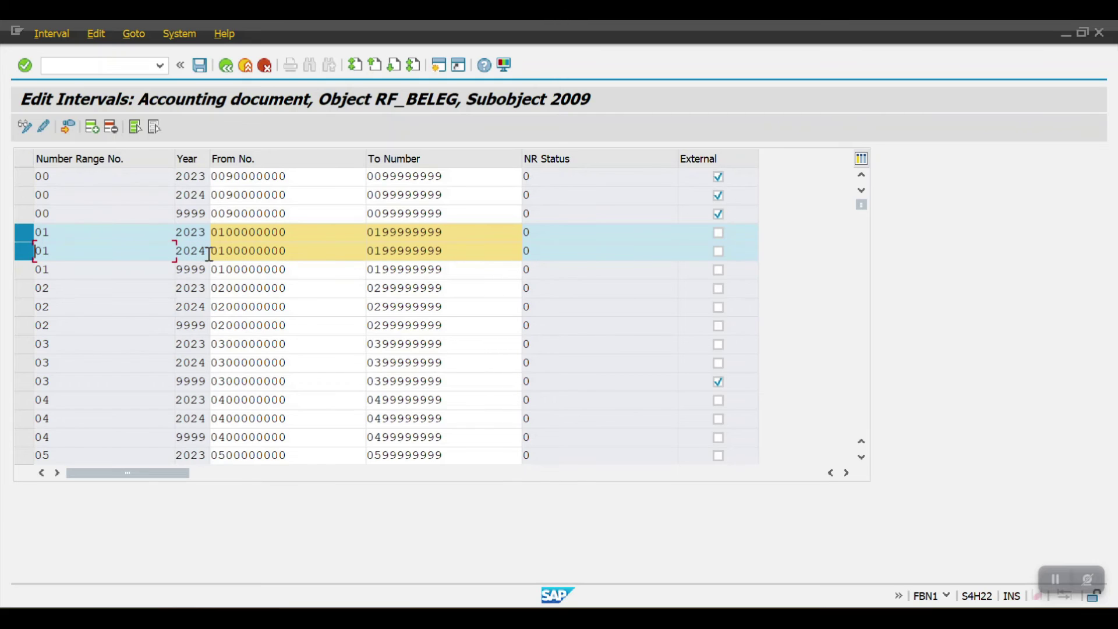
click(27, 270)
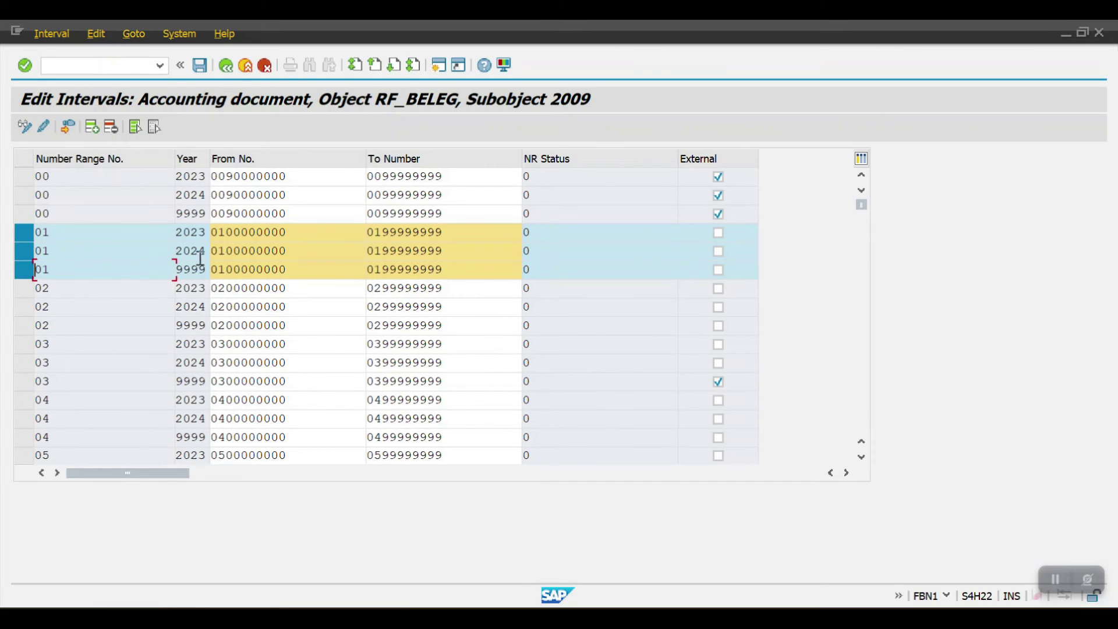
double_click(180, 270)
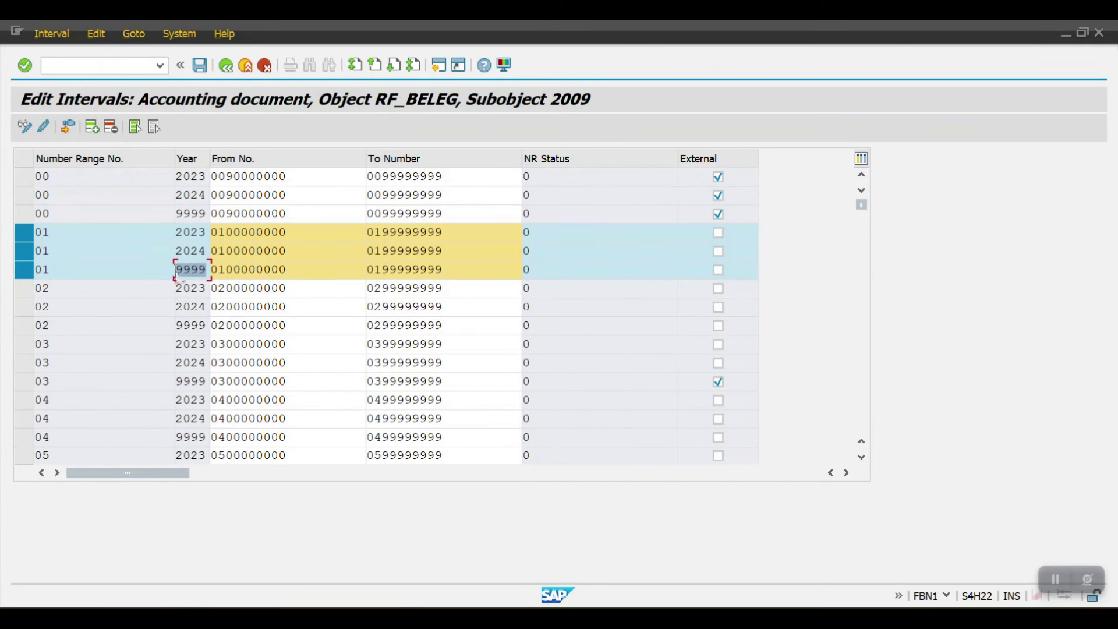
click(21, 268)
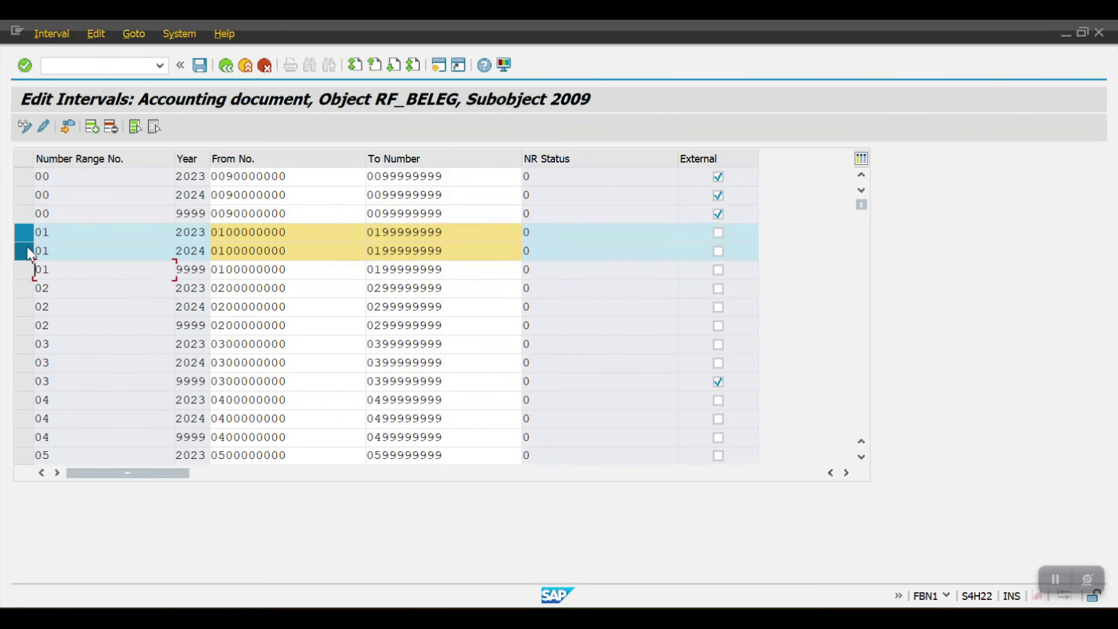
Step: Examine the start number and number range status of the 2024 interval of number range 01
click(298, 254)
drag(298, 254, 205, 251)
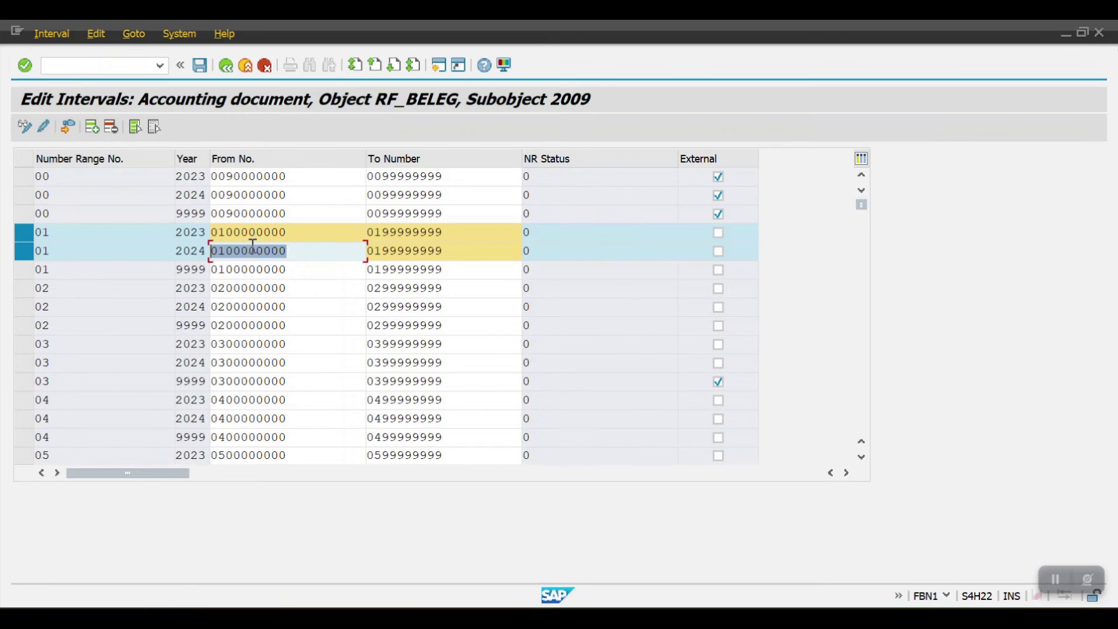
click(34, 250)
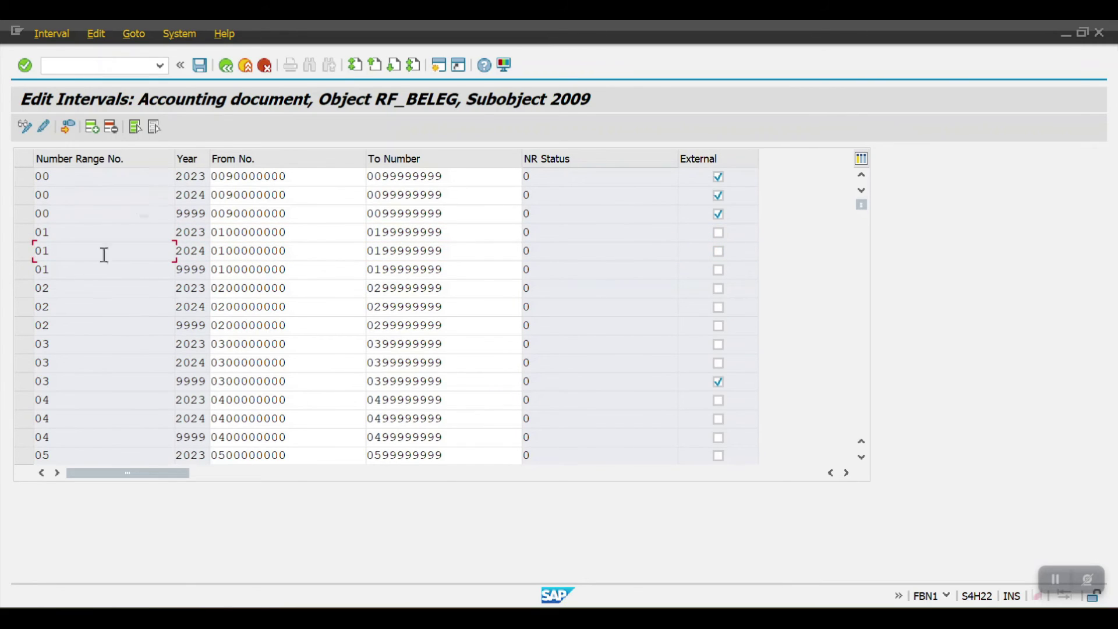
click(22, 257)
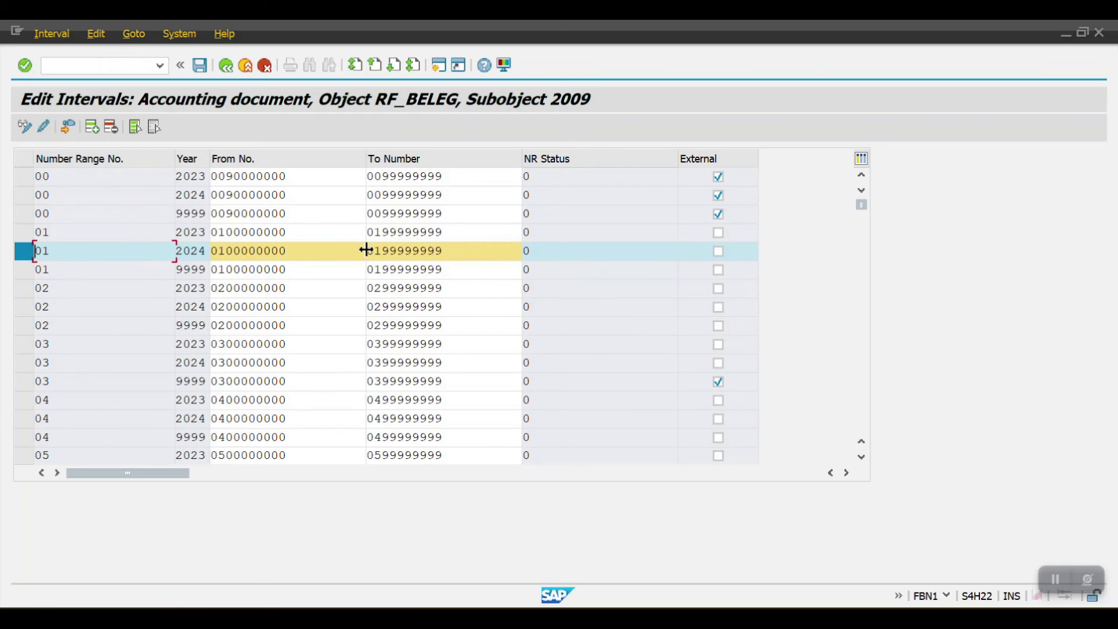
click(548, 248)
click(280, 251)
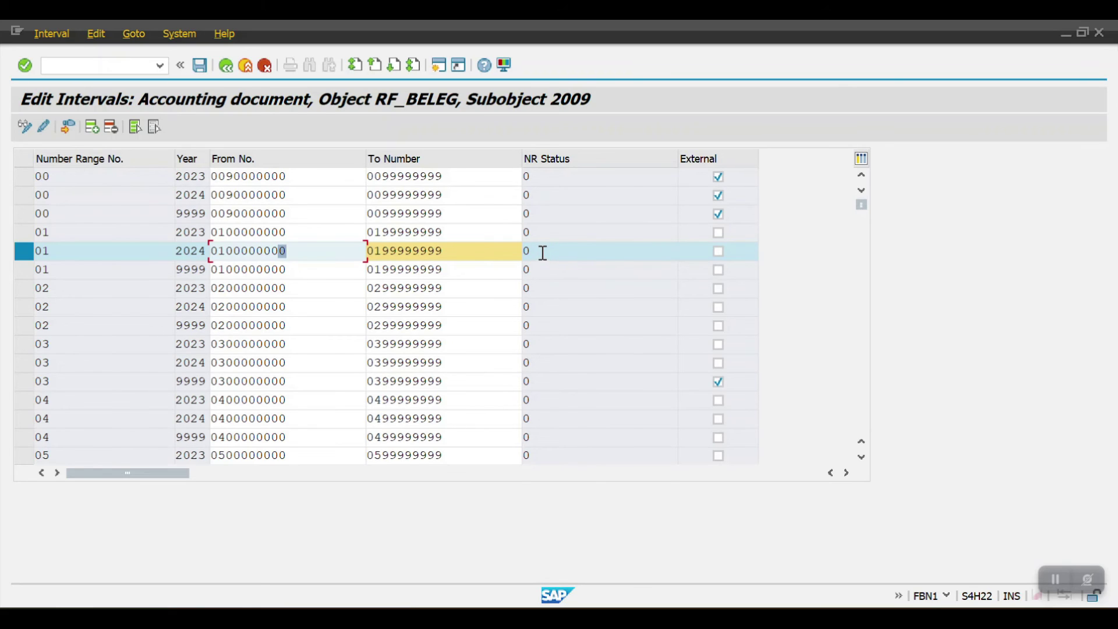
Step: Try external numbering on the 2024 interval of number range 01, switch it off again, and leave the interval list
click(719, 252)
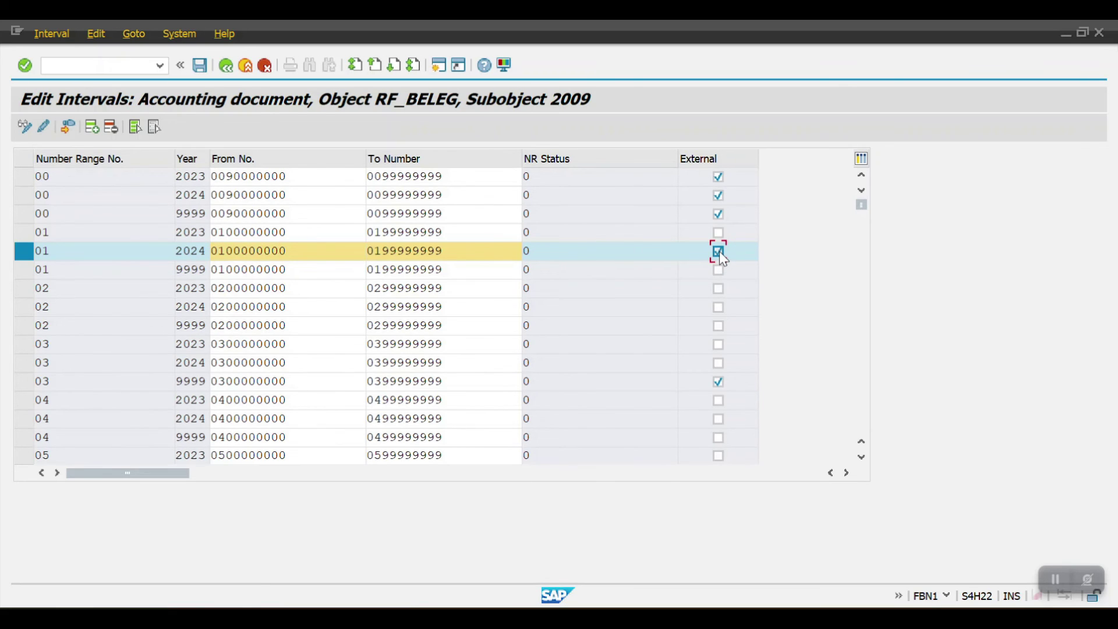
click(718, 252)
drag(292, 252, 185, 250)
drag(464, 243, 344, 243)
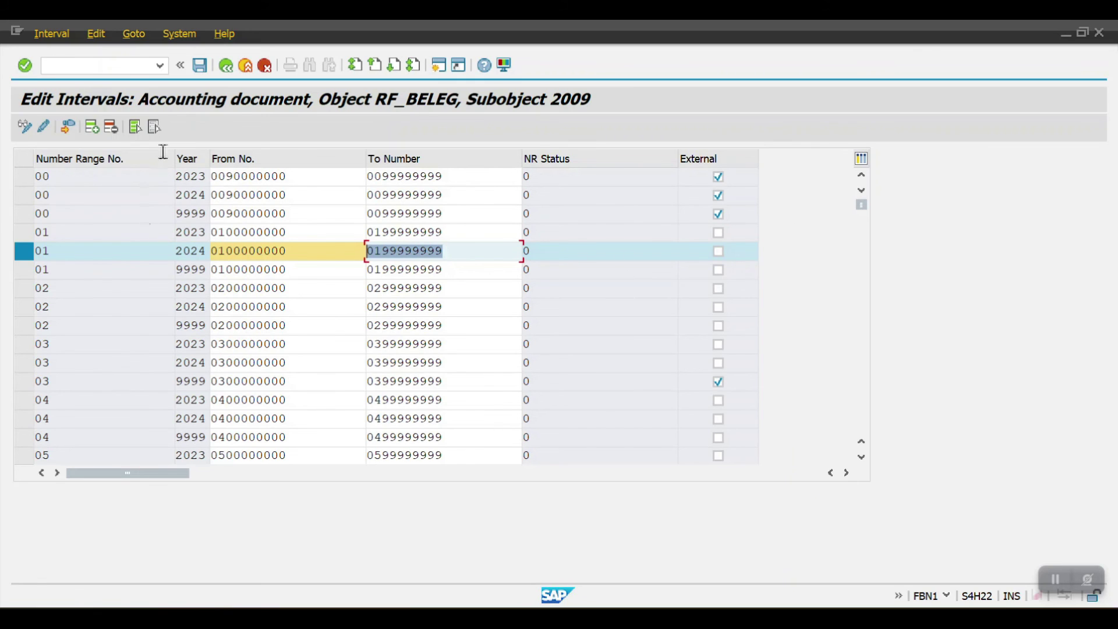
click(199, 66)
click(225, 66)
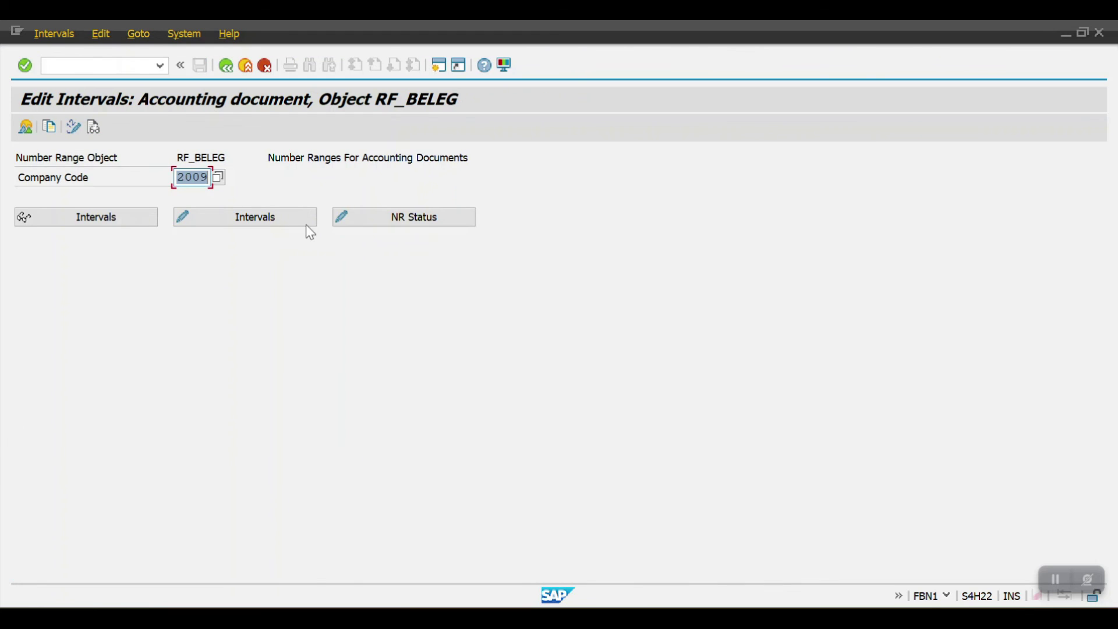
click(393, 220)
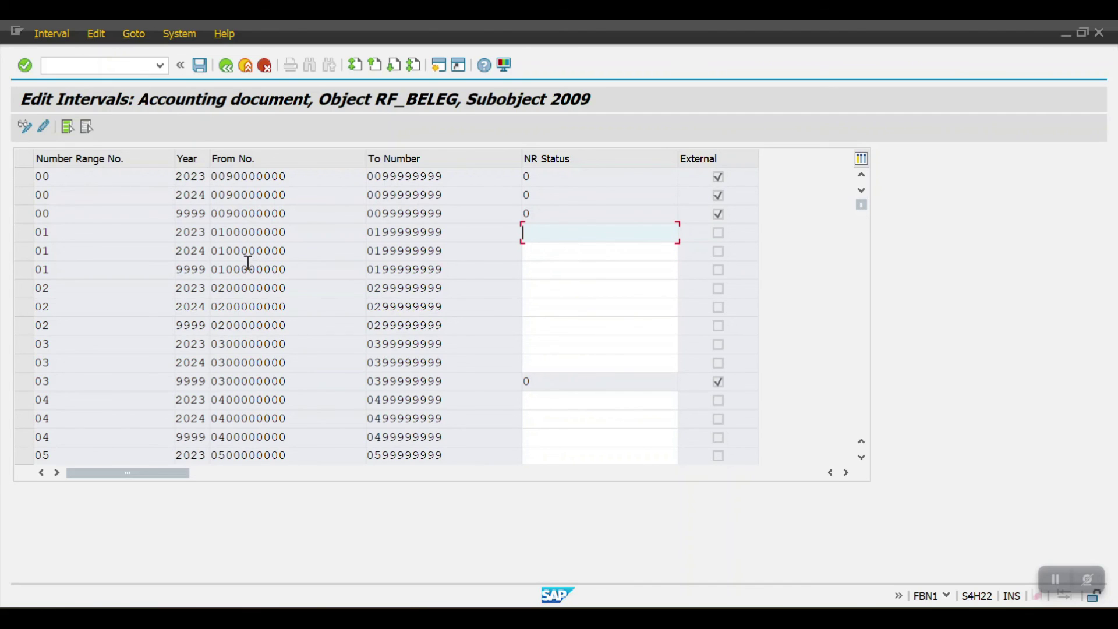
click(536, 255)
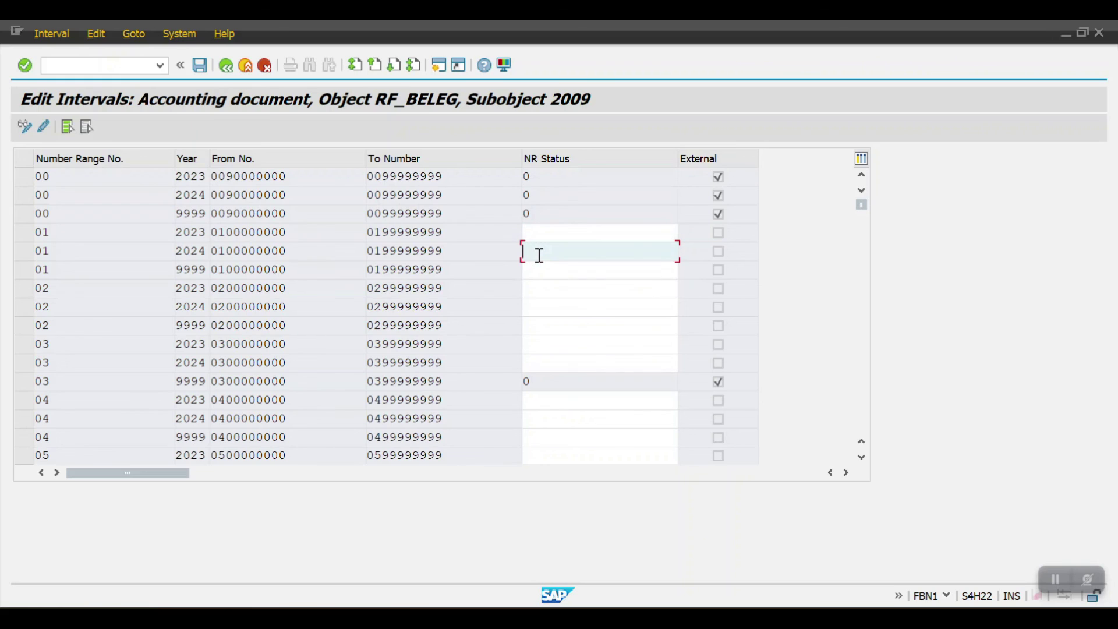
text(0100000005)
drag(607, 251, 442, 251)
key(BackSpace)
click(223, 65)
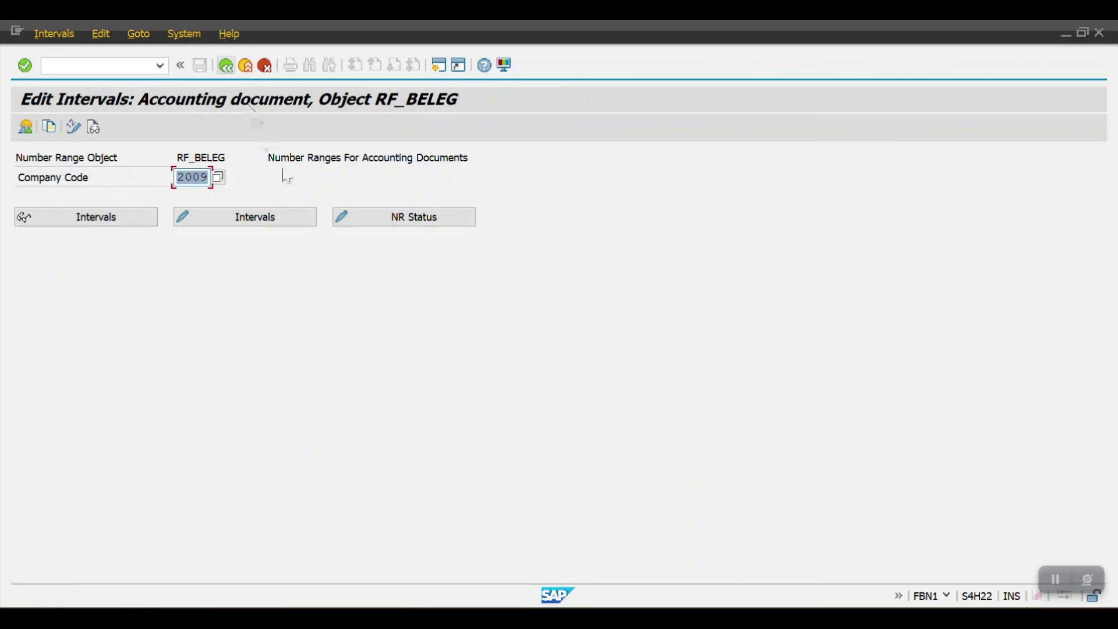
Step: Open the document number range intervals of company code 2010 in change mode, review them, and return to the initial screen
text(2010)
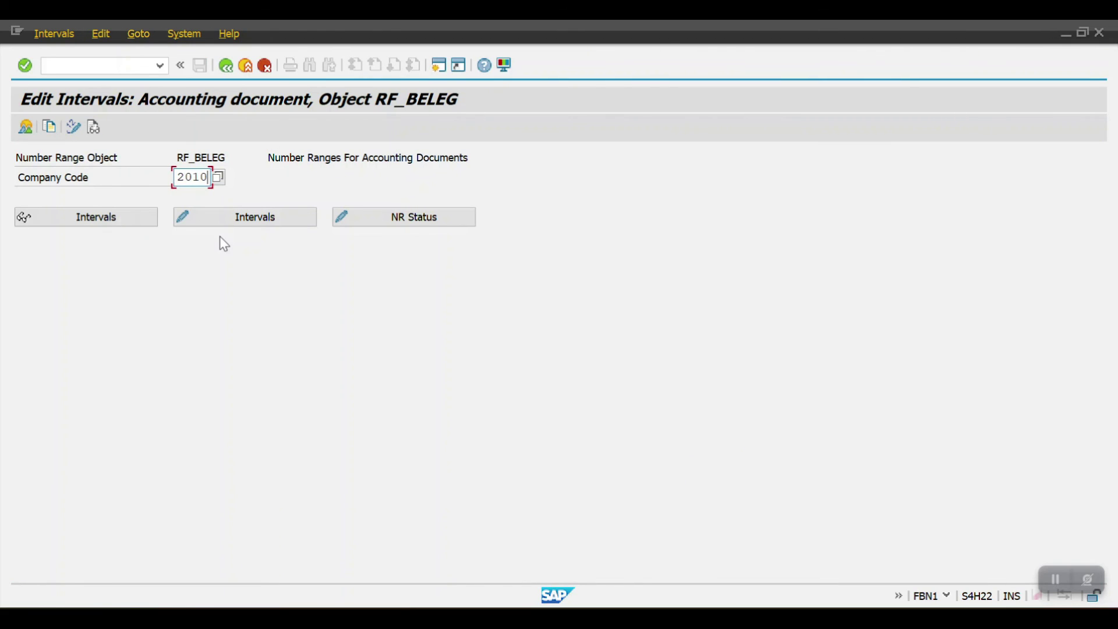
click(234, 218)
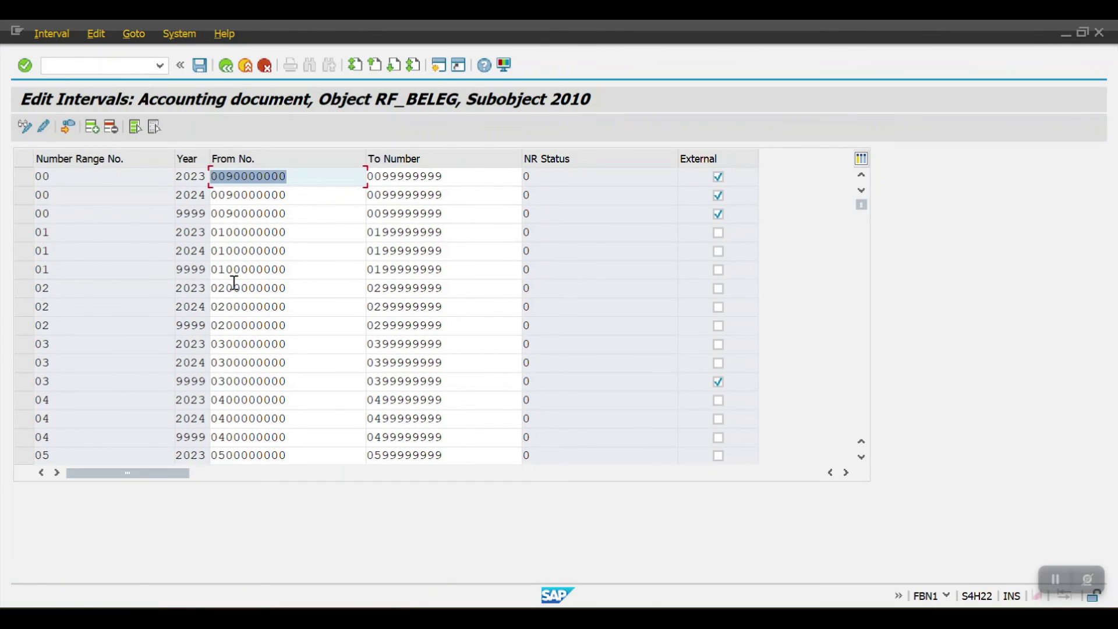
click(226, 65)
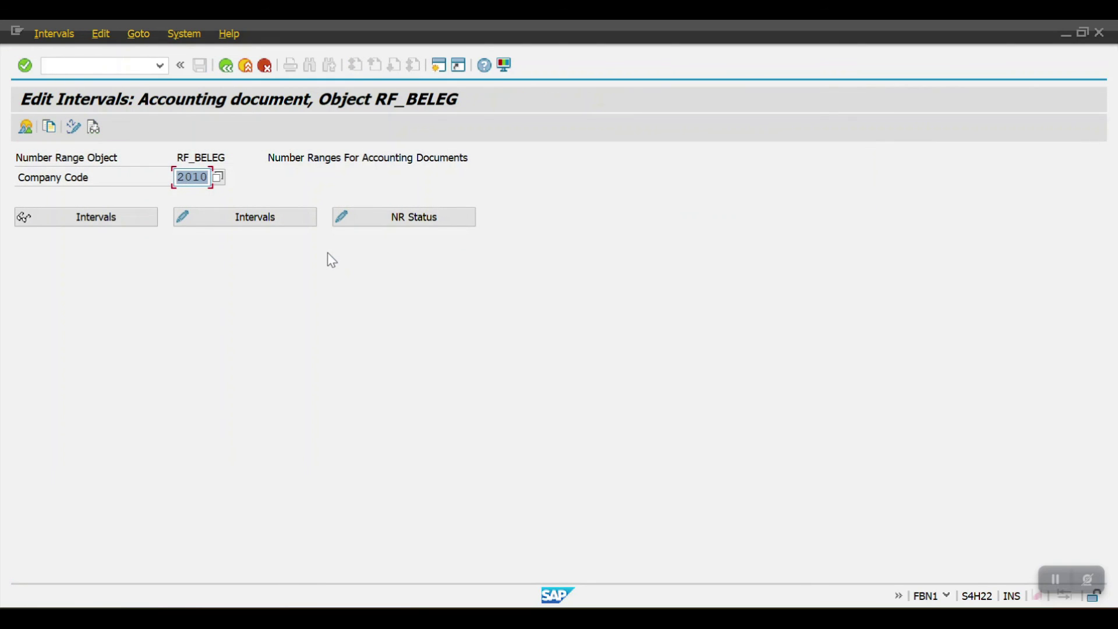